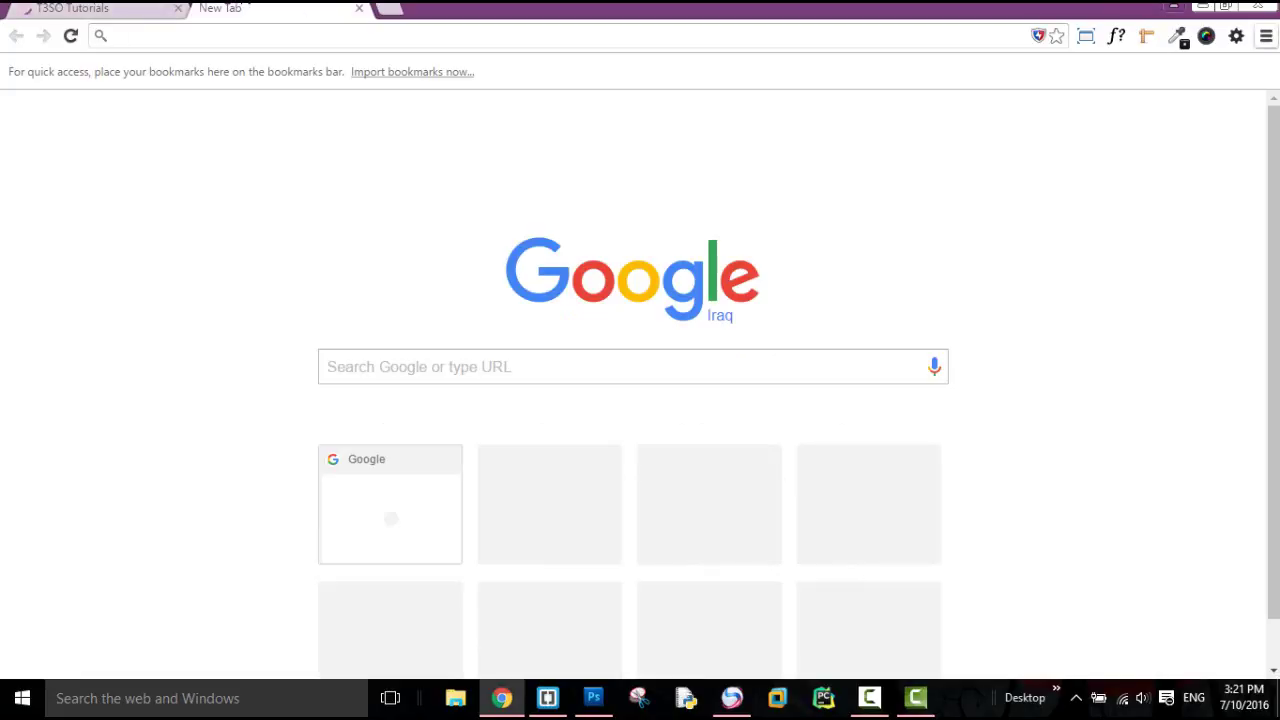
# Review the installed extensions list in Chrome settings, then open the Web Store's extensions category
pyautogui.click(1265, 38)
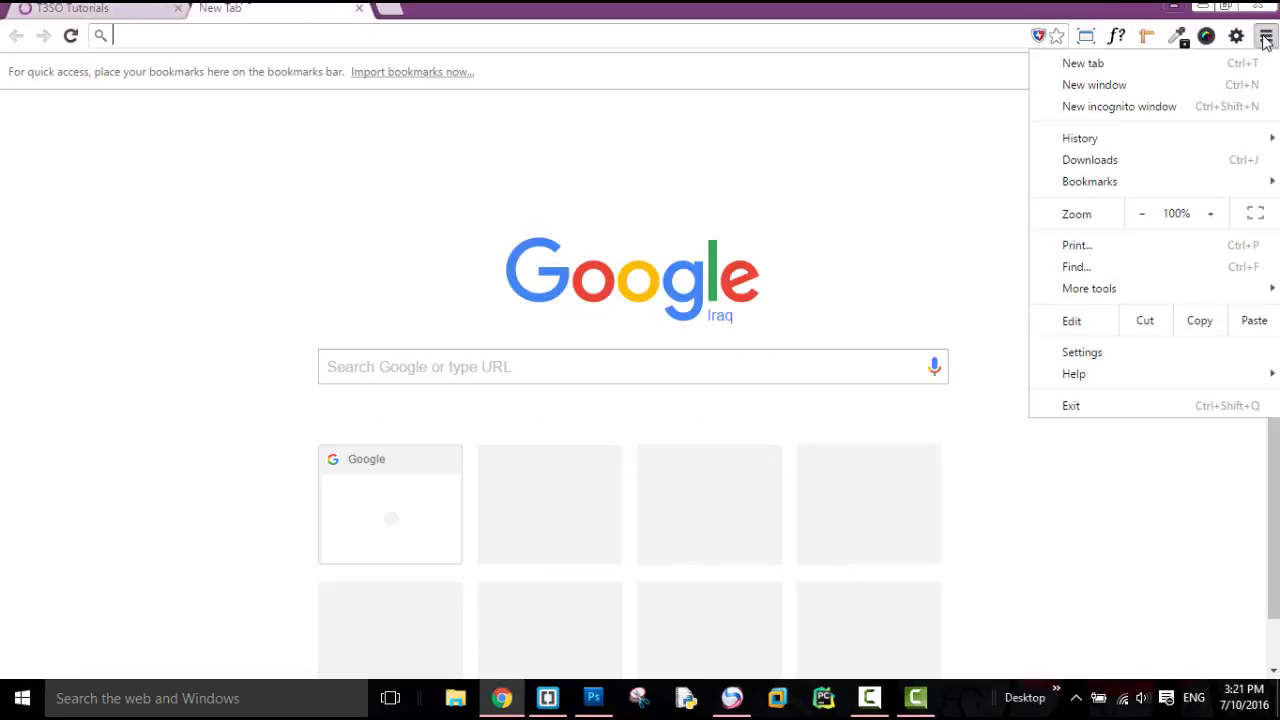
pyautogui.click(1103, 352)
pyautogui.click(52, 148)
pyautogui.scroll(-5, 94, 277)
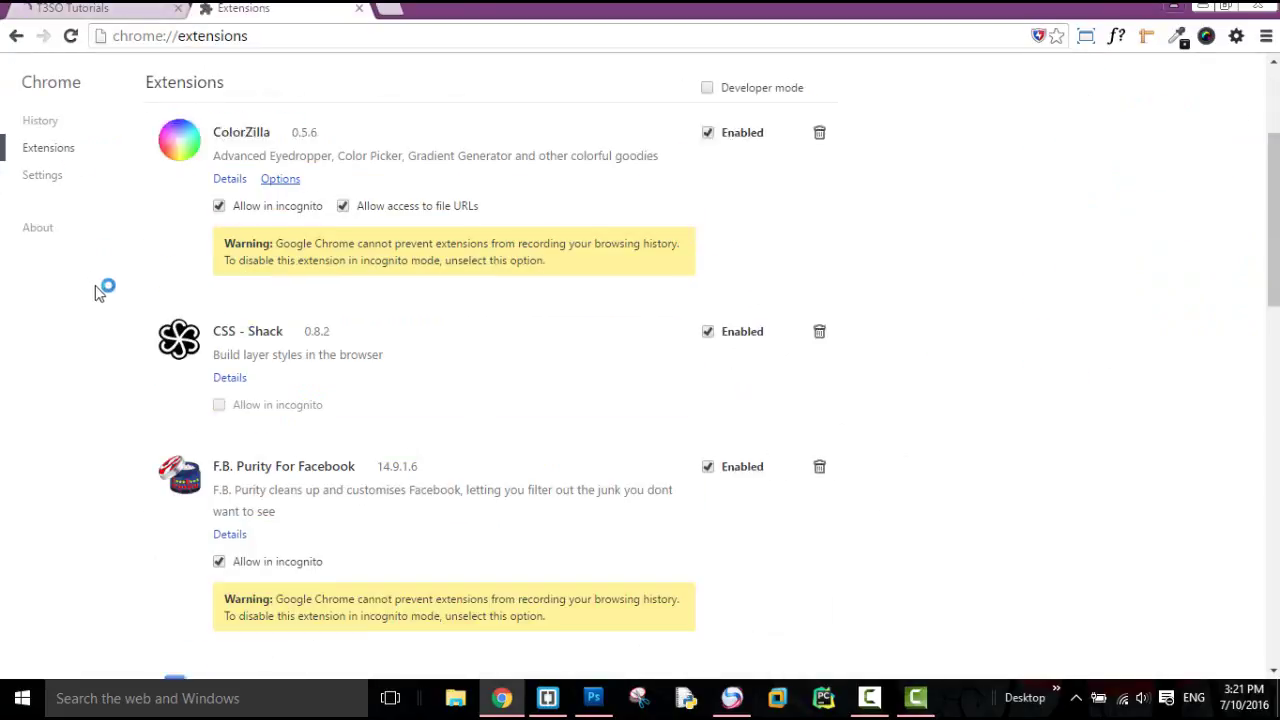
pyautogui.scroll(-15, 298, 628)
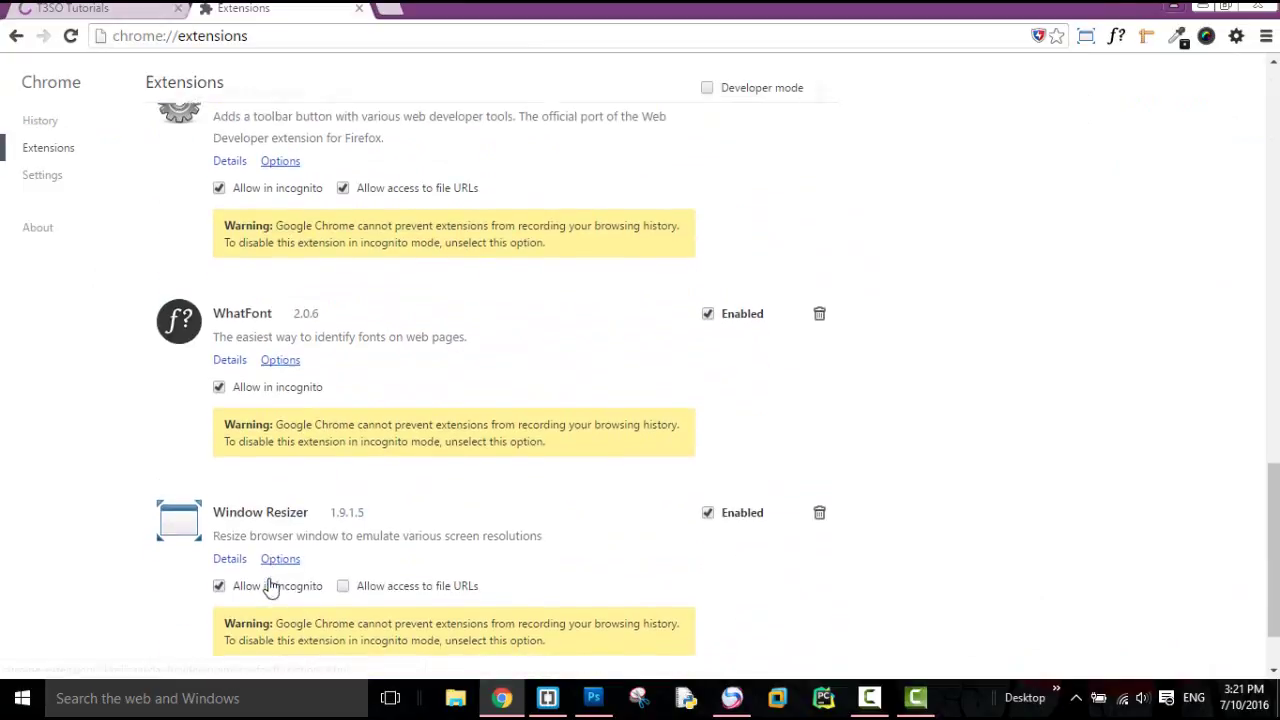
pyautogui.click(263, 618)
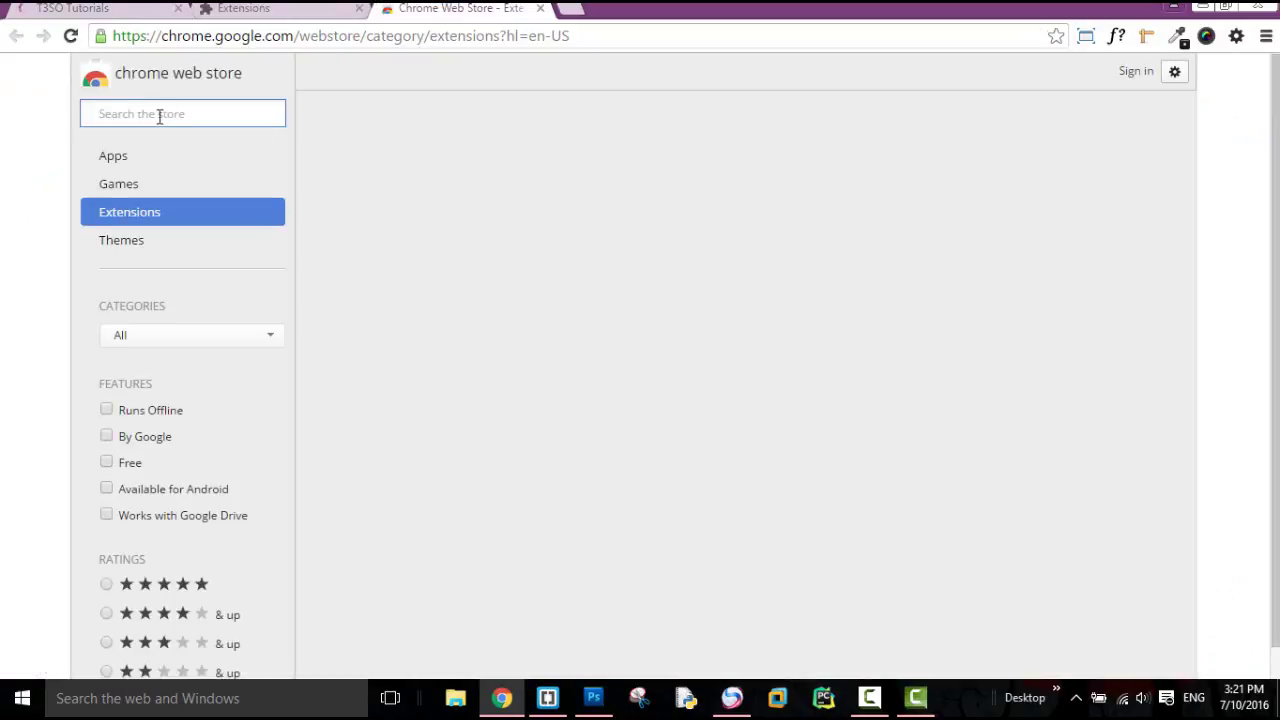
# Glance back over the installed extensions list, then return to the Chrome Web Store tab
pyautogui.click(243, 8)
pyautogui.scroll(10, 114, 369)
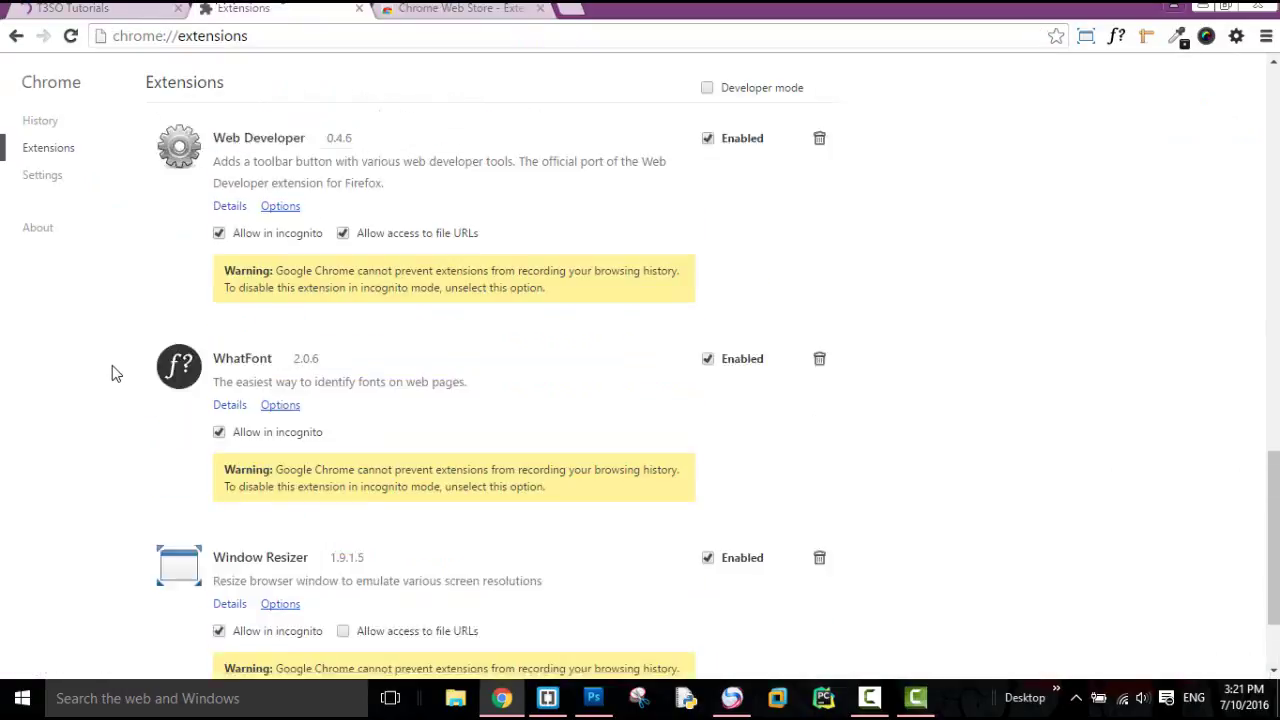
pyautogui.scroll(2, 293, 126)
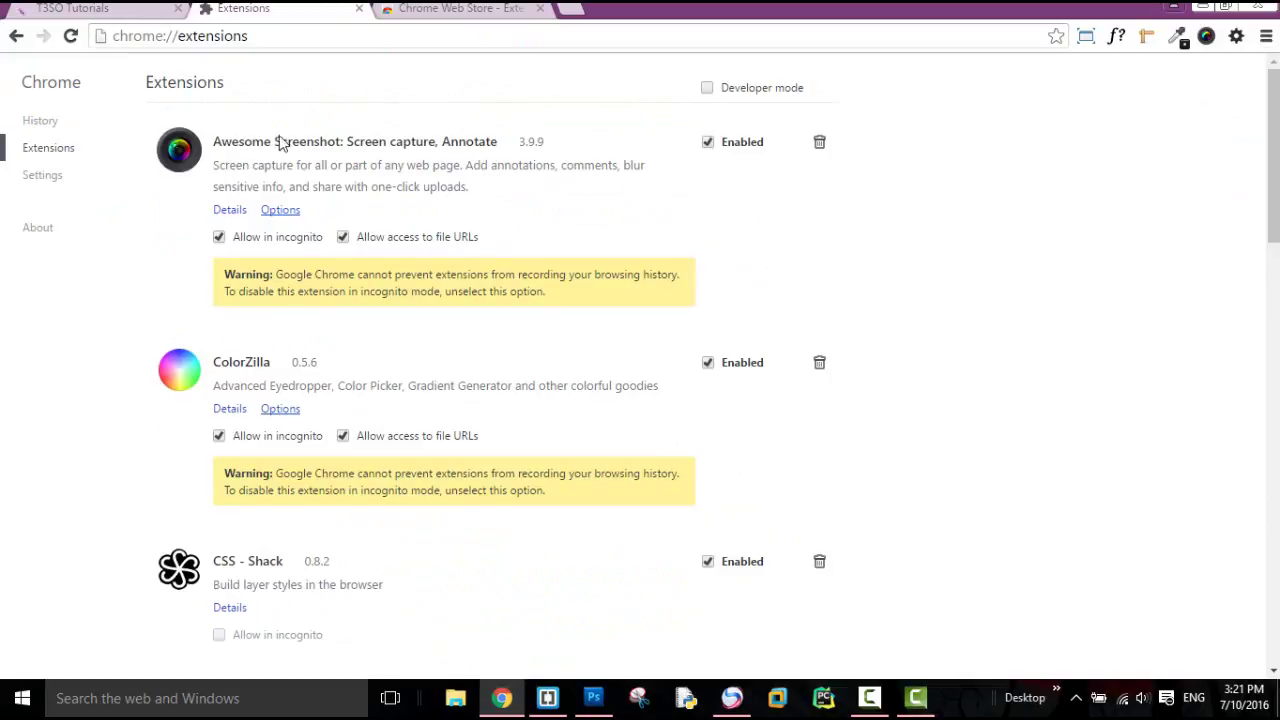
pyautogui.click(460, 8)
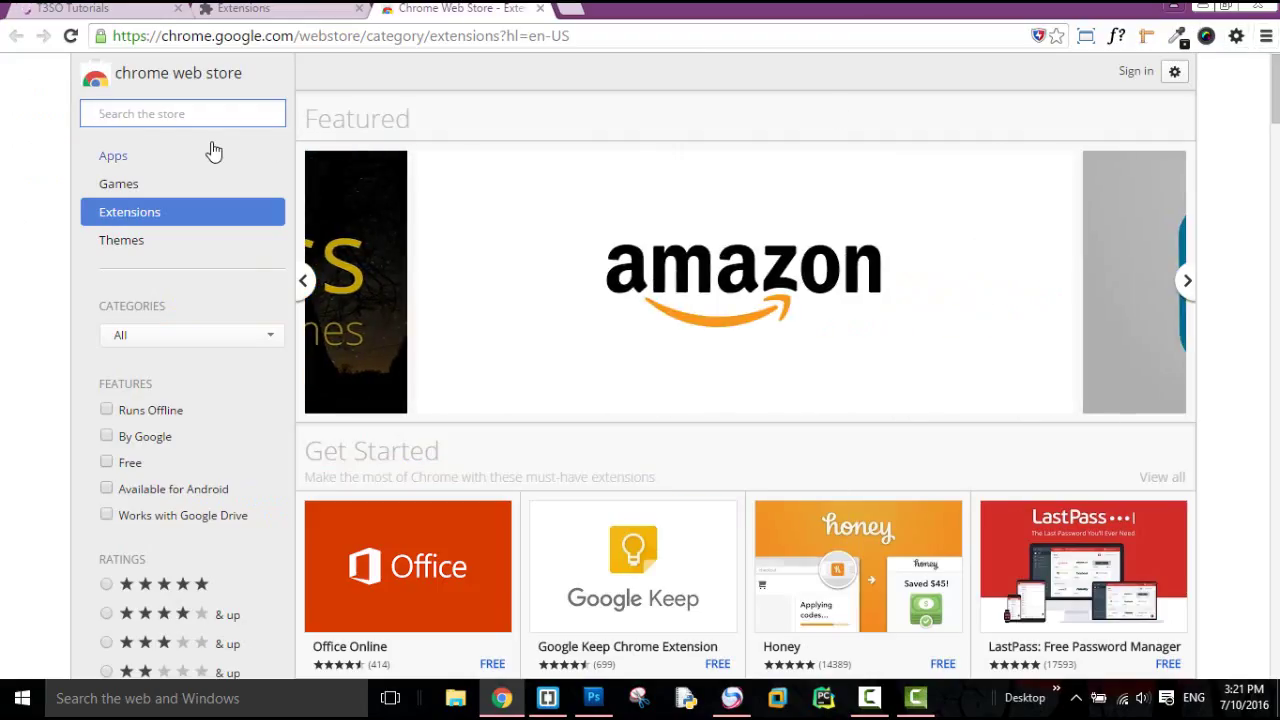
# Search the store for 'awesome screenshot capture & annotate' and switch to the T3SO Tutorials tab
pyautogui.write('awe')
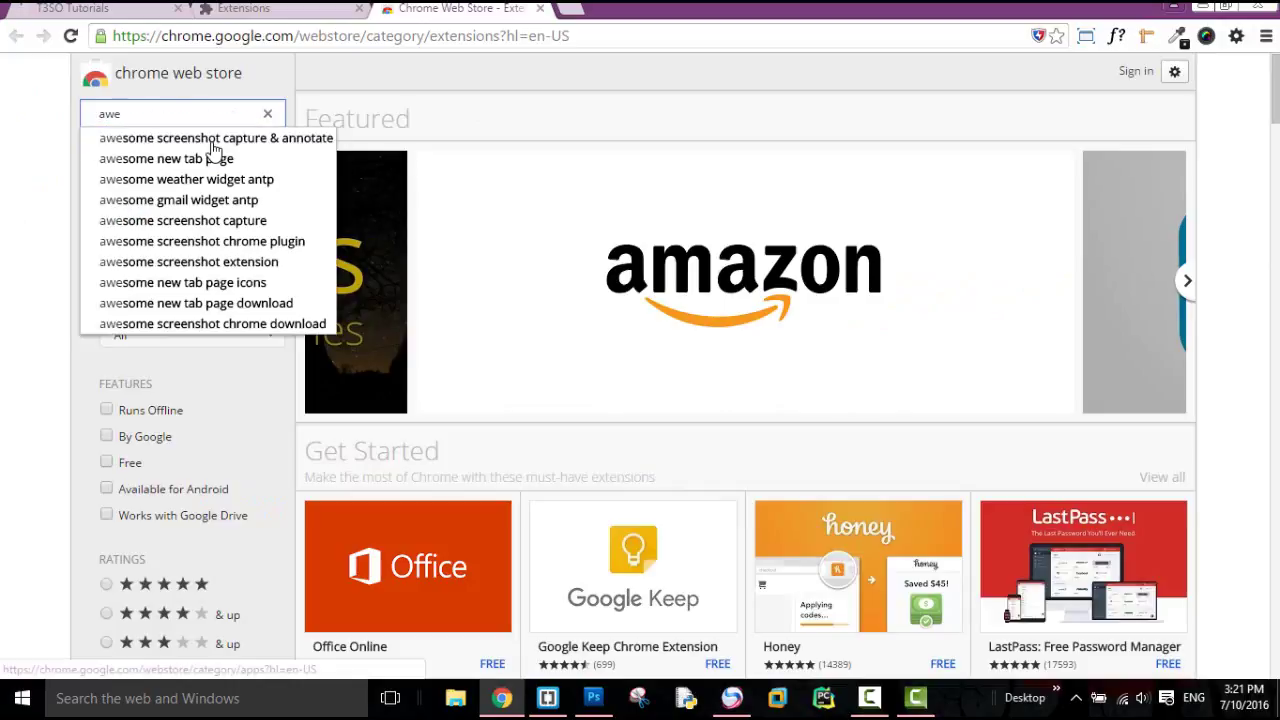
pyautogui.click(213, 140)
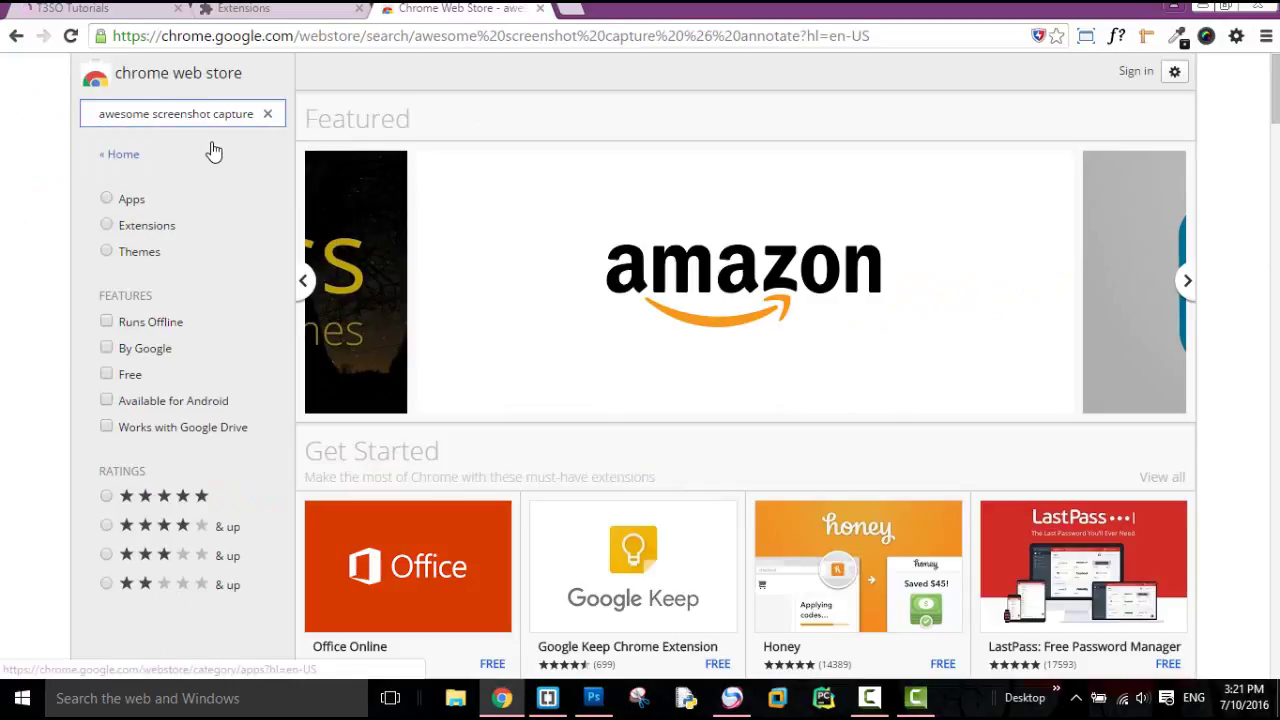
pyautogui.scroll(-2, 848, 434)
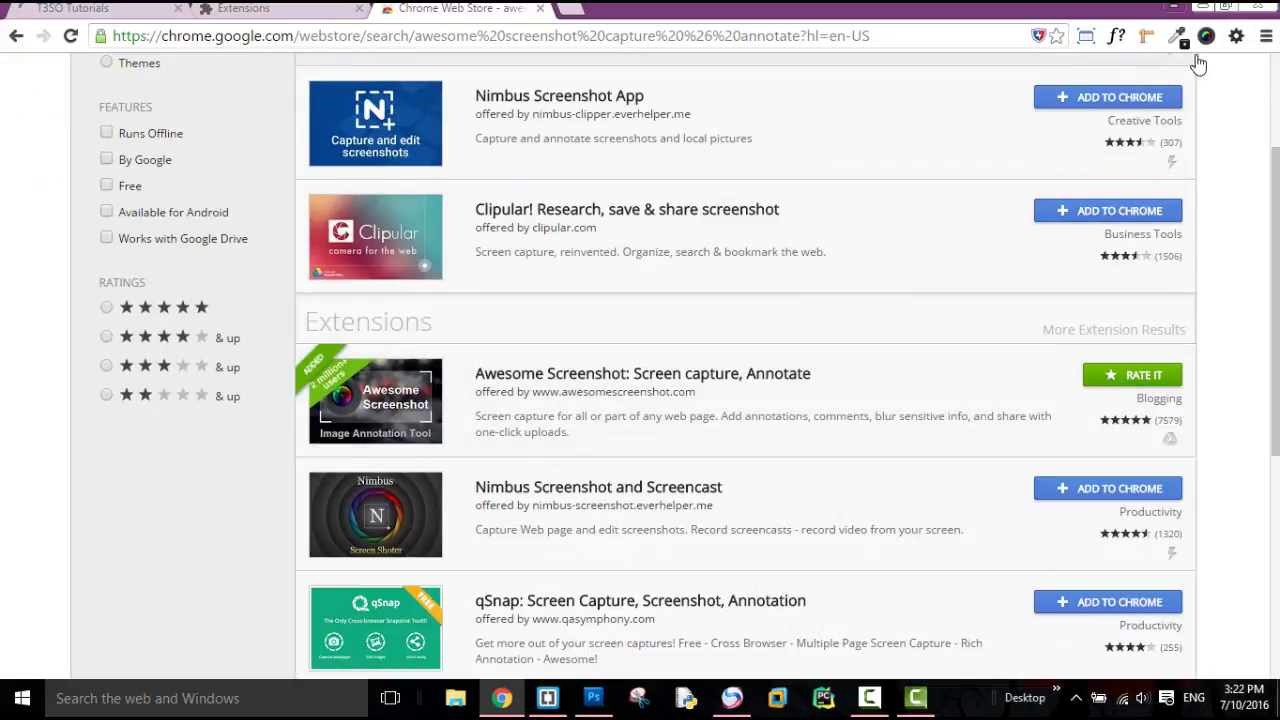
pyautogui.hotkey('ctrl', '1')
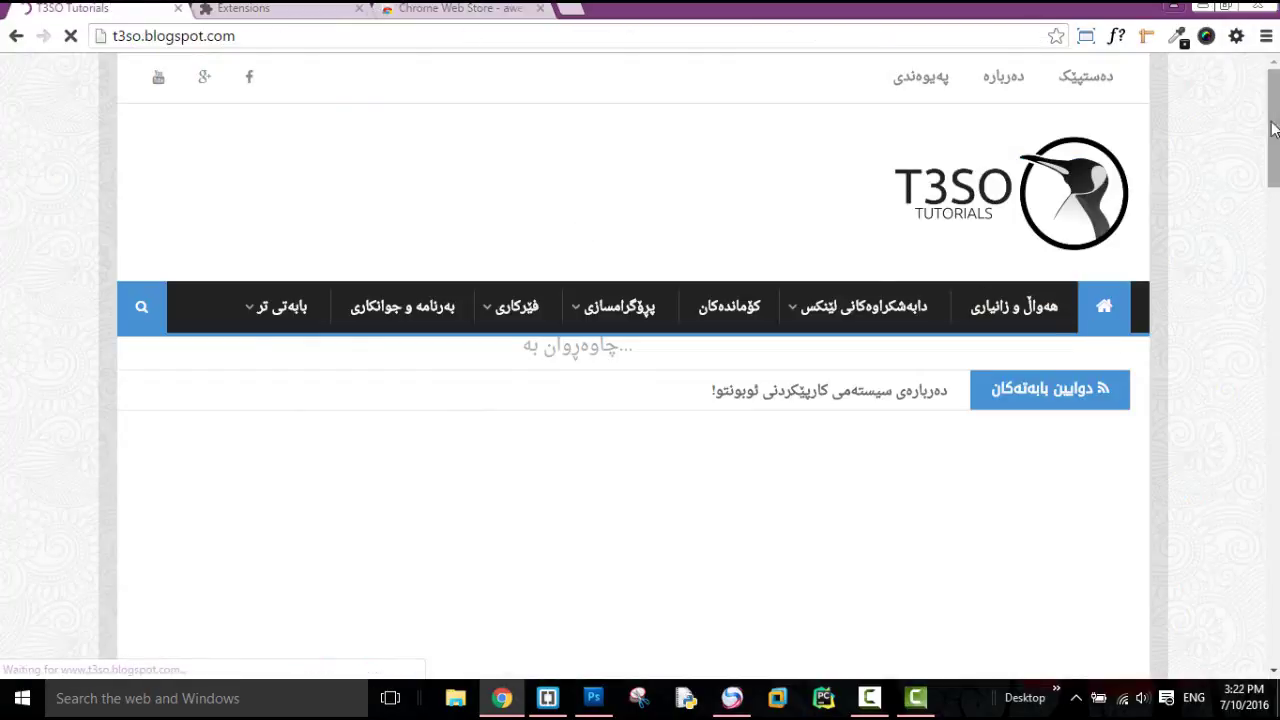
# Capture the entire T3SO Tutorials page with Awesome Screenshot's 'Capture entire page' option
pyautogui.scroll(-2, 640, 400)
pyautogui.scroll(2, 757, 234)
pyautogui.moveTo(1275, 128)
pyautogui.mouseDown()
pyautogui.moveTo(1275, 200)
pyautogui.moveTo(1275, 125)
pyautogui.mouseUp()
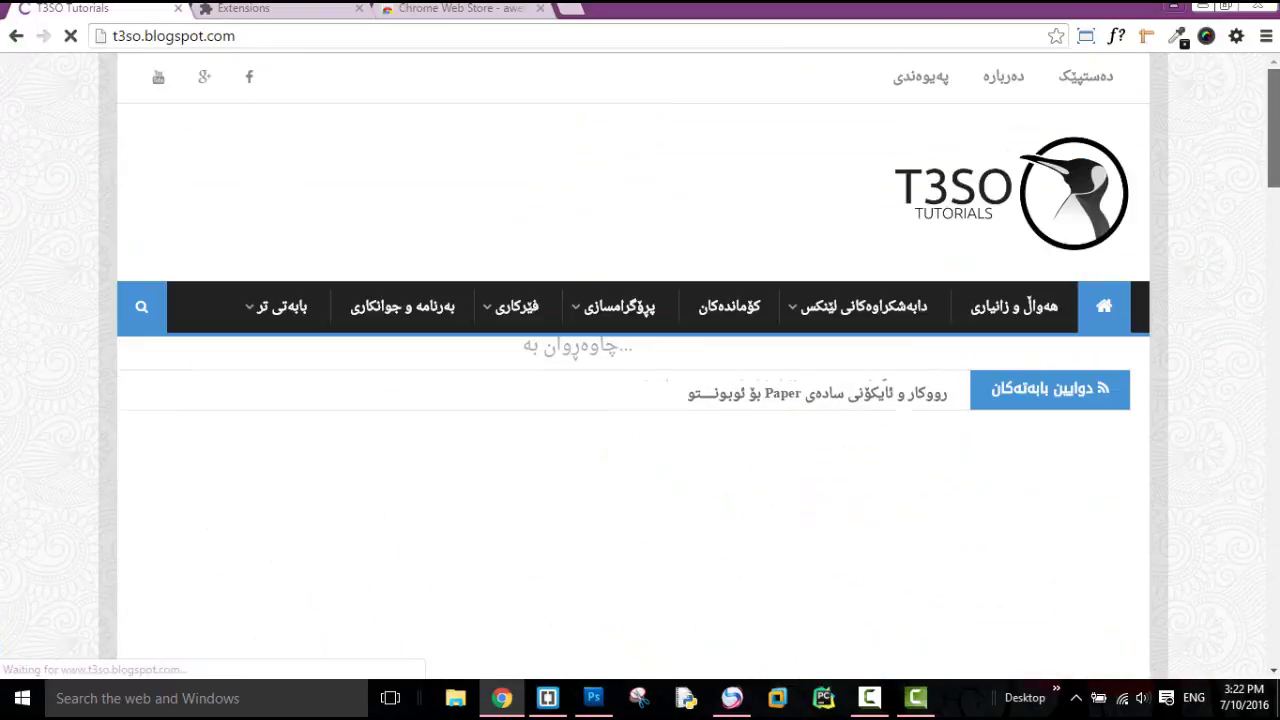
pyautogui.click(1208, 40)
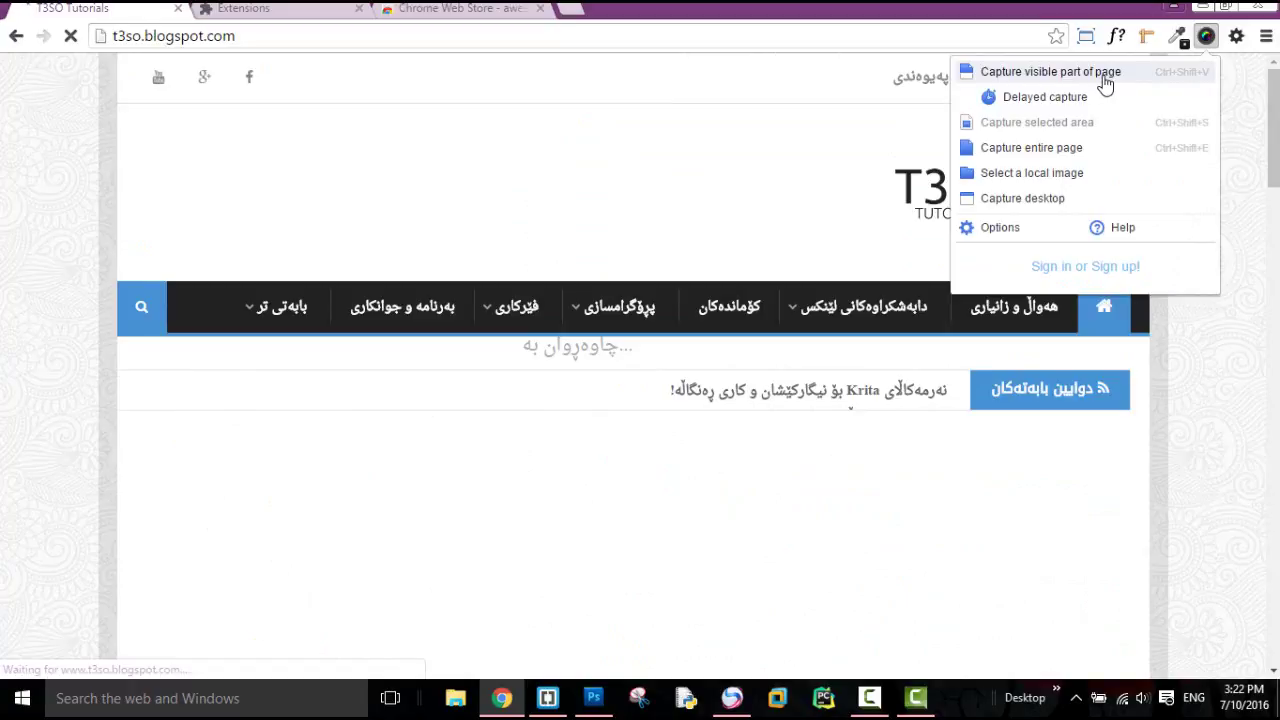
pyautogui.click(1011, 149)
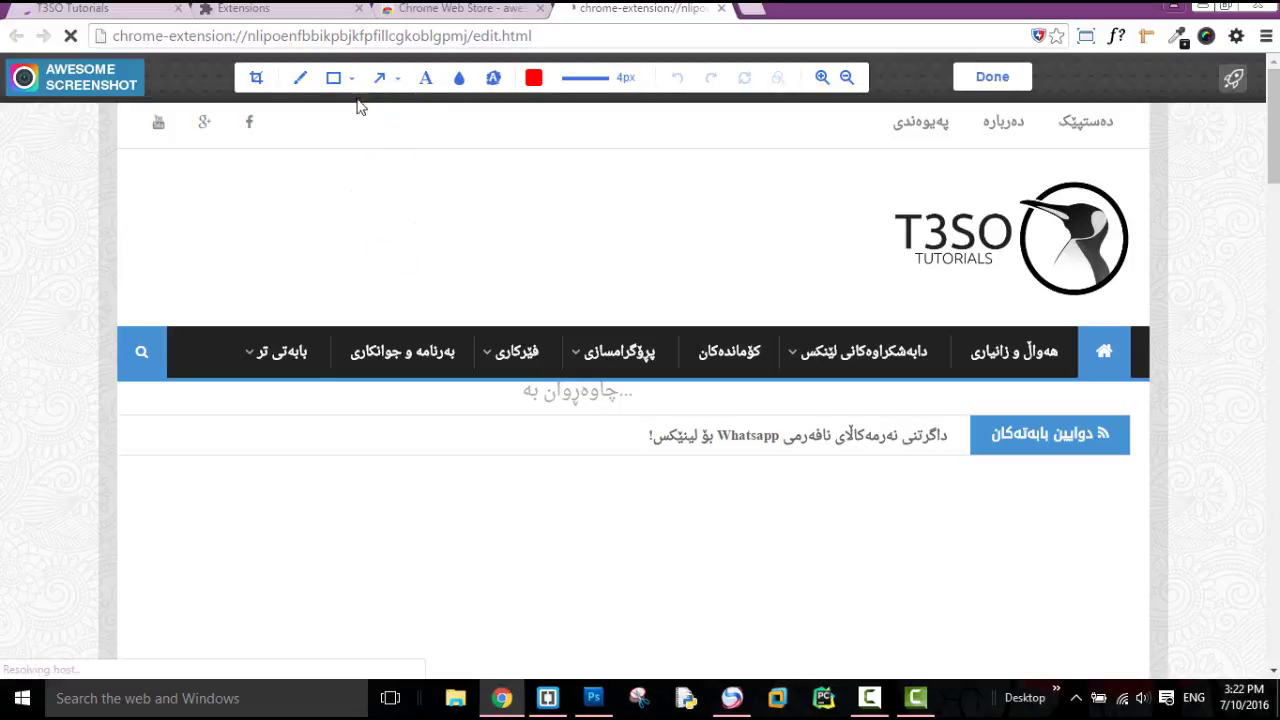
# Finish the screenshot, bring up its local PNG Save As dialog, then close the screenshot tab
pyautogui.click(967, 88)
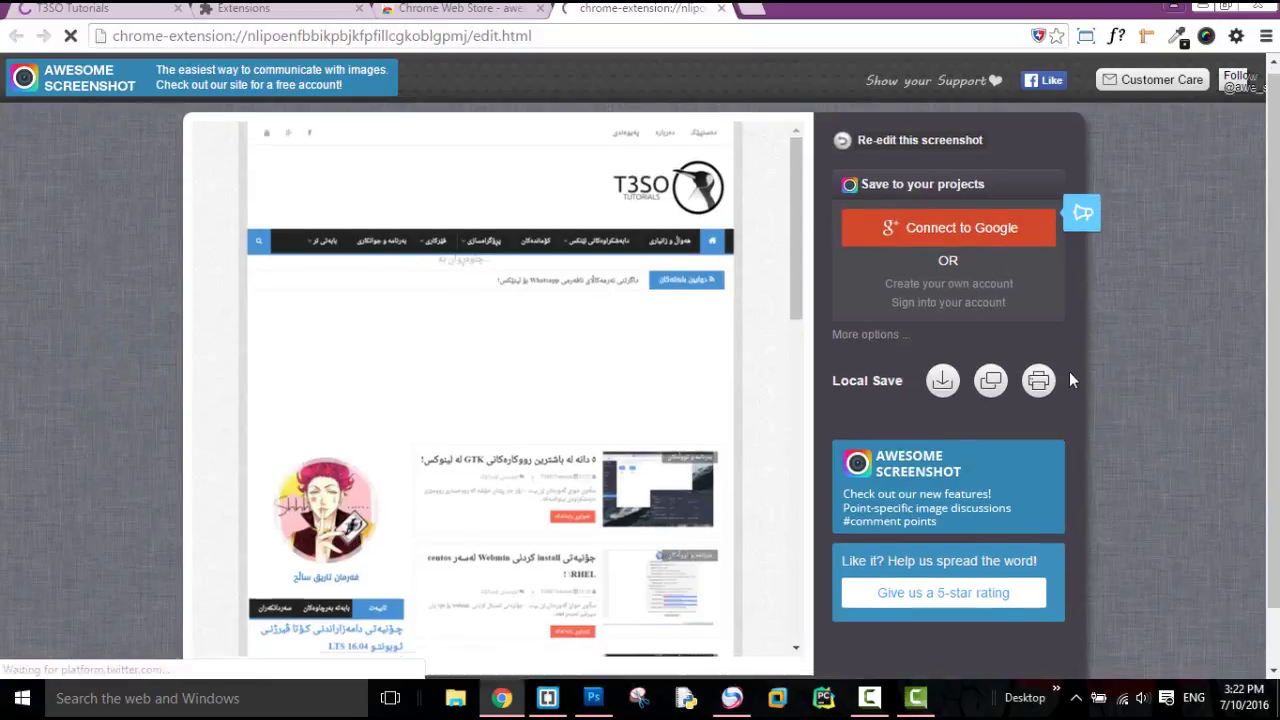
pyautogui.scroll(-2, 1236, 354)
pyautogui.scroll(2, 1236, 354)
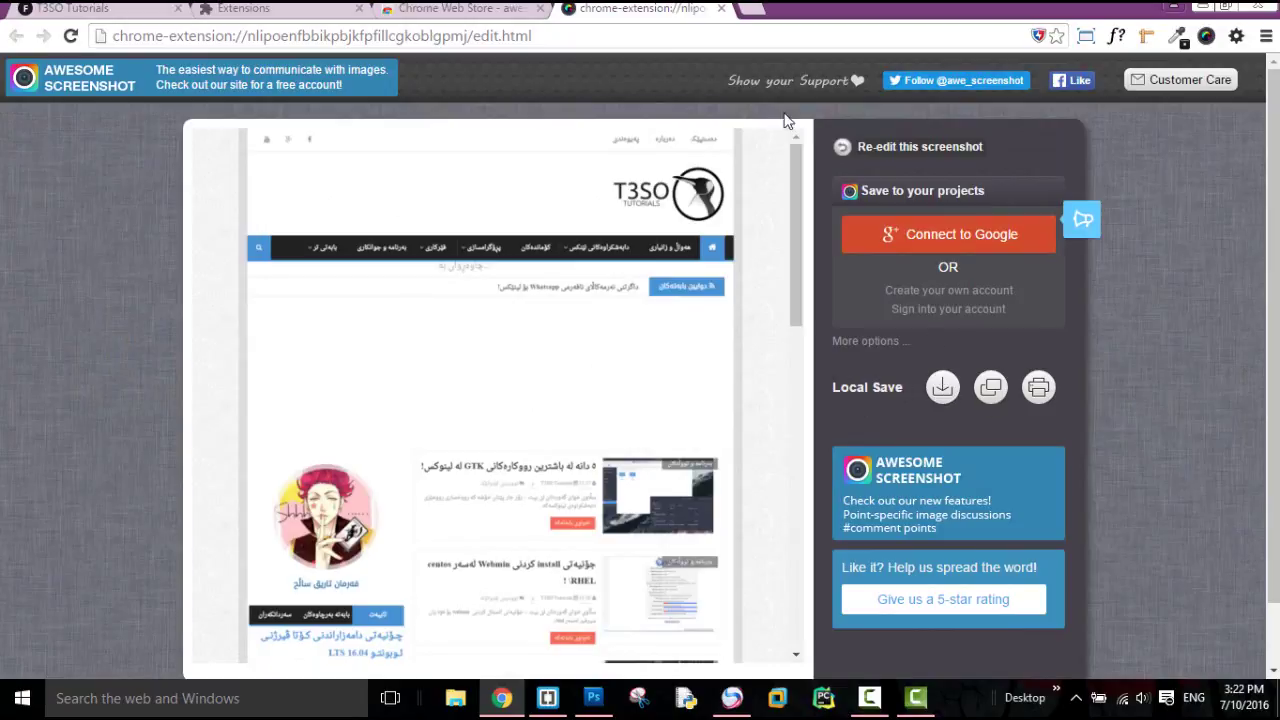
pyautogui.click(943, 388)
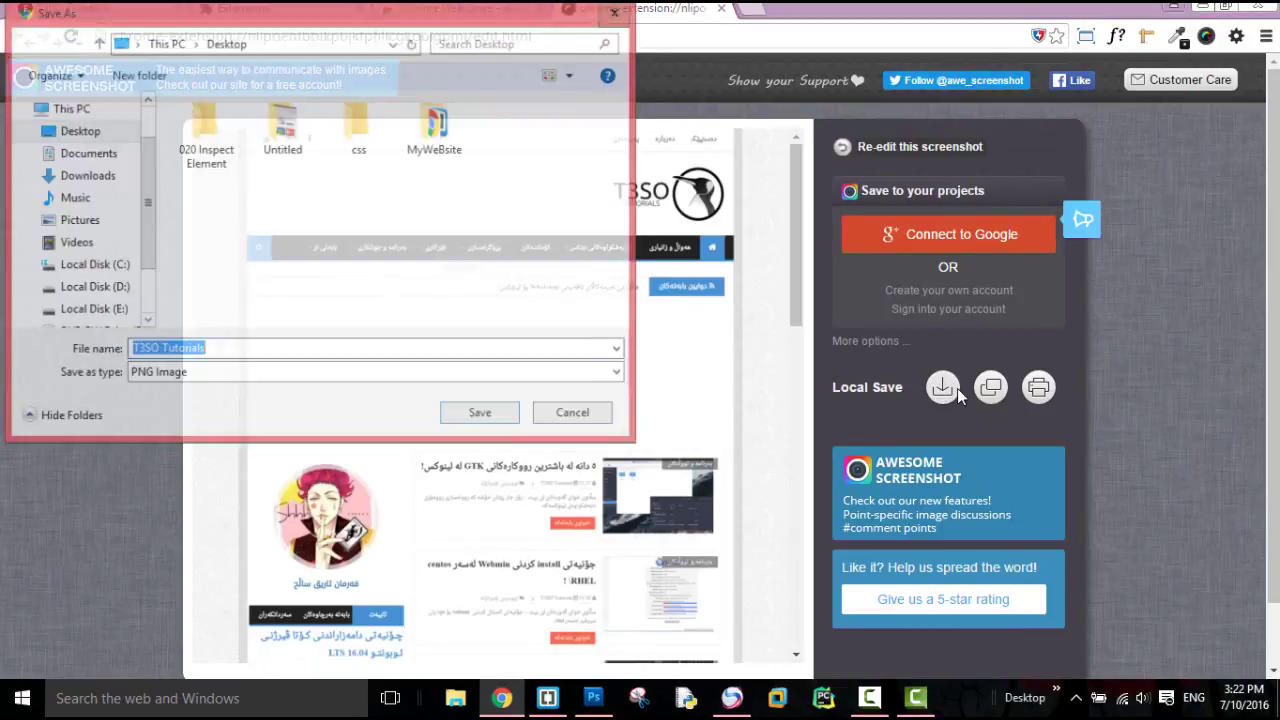
pyautogui.click(618, 10)
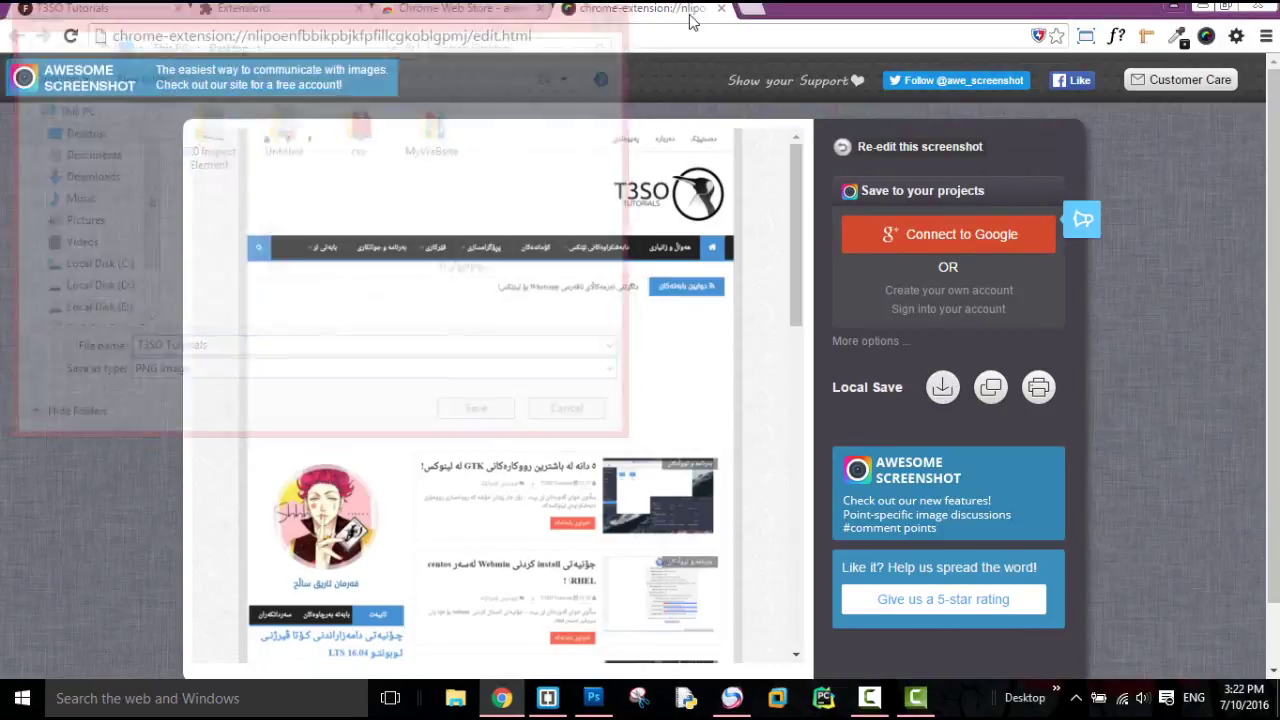
pyautogui.click(721, 8)
pyautogui.click(393, 9)
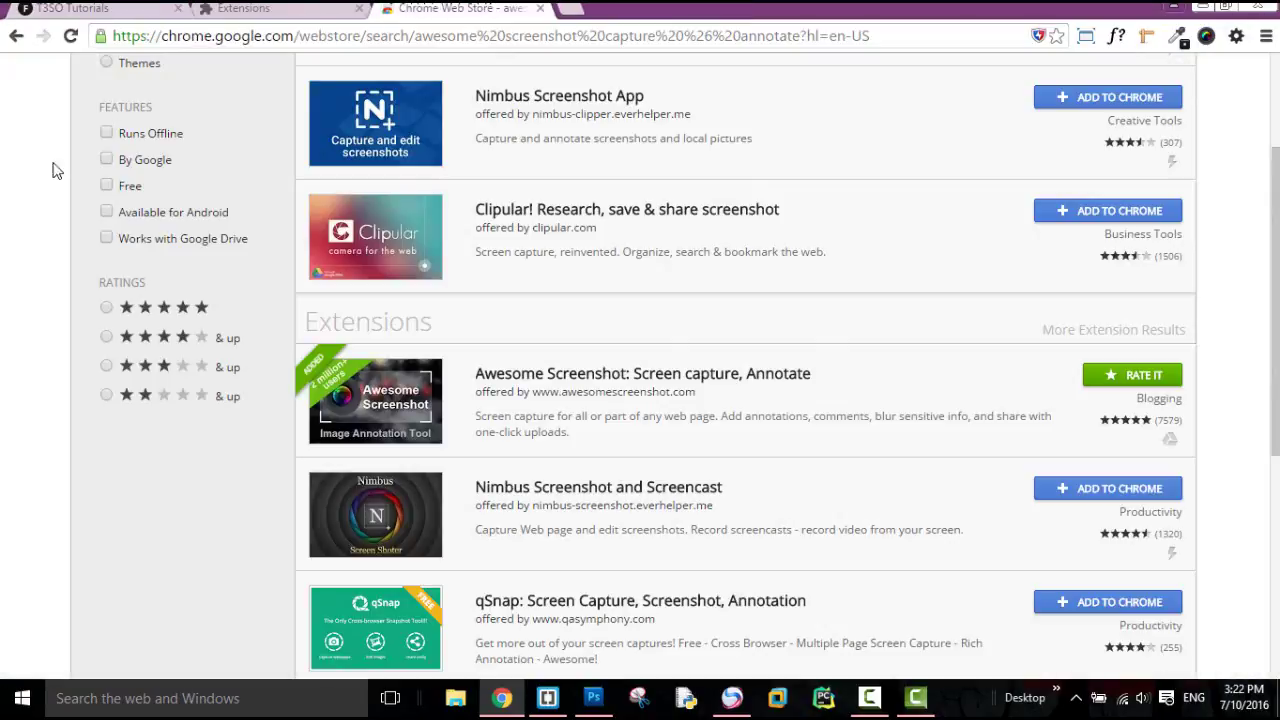
# Replace the store search with 'colorZilla', see it already added, and return to the T3SO blog
pyautogui.click(250, 8)
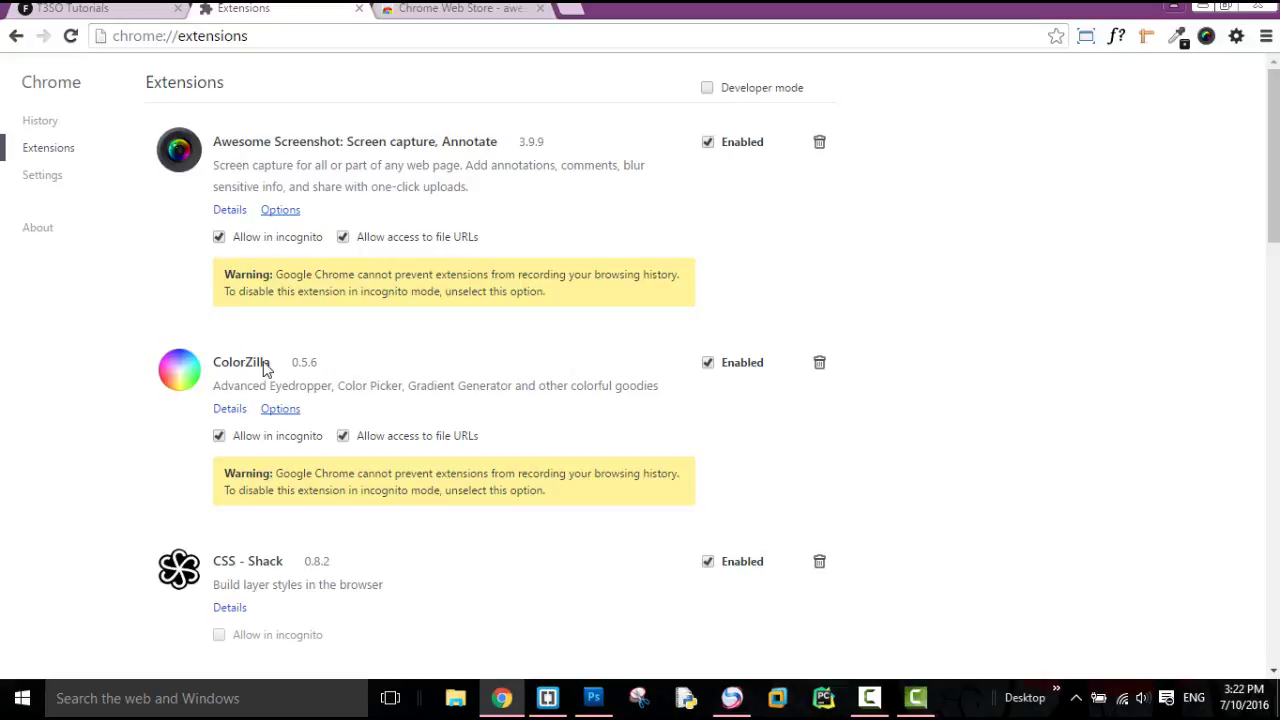
pyautogui.click(418, 10)
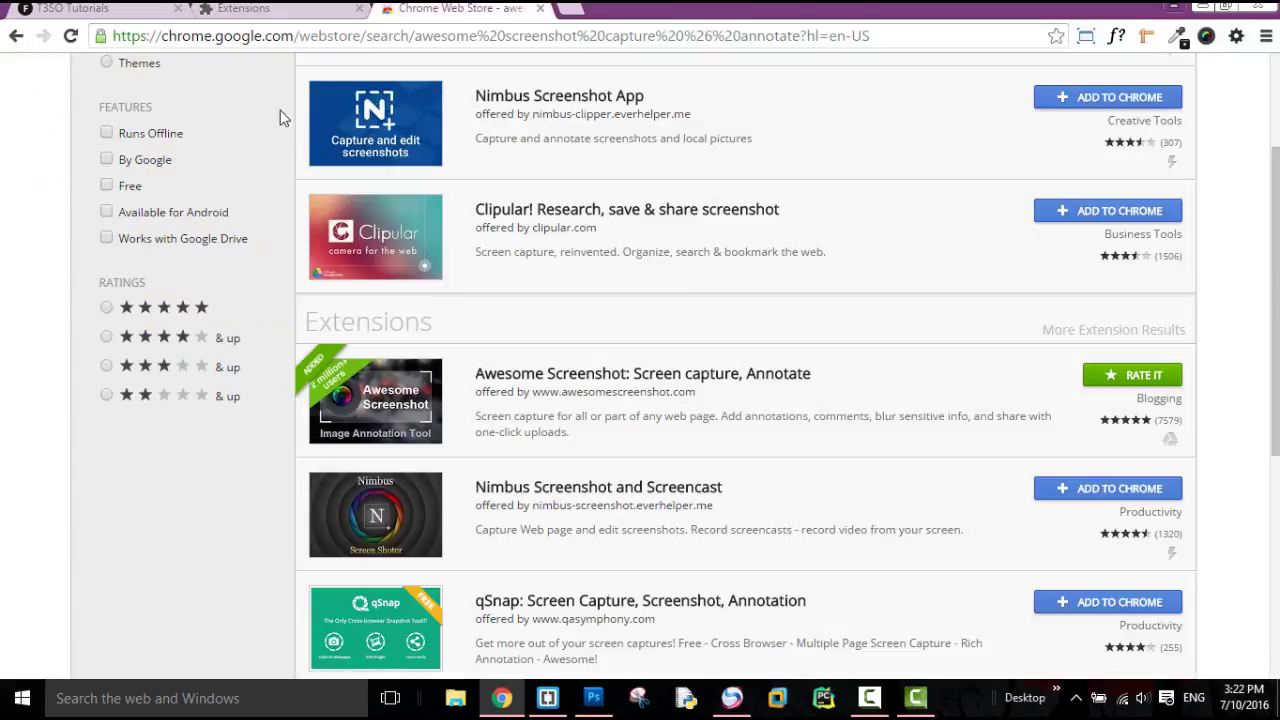
pyautogui.scroll(2, 262, 122)
pyautogui.tripleClick(230, 117)
pyautogui.write('colorZilla')
pyautogui.press('Return')
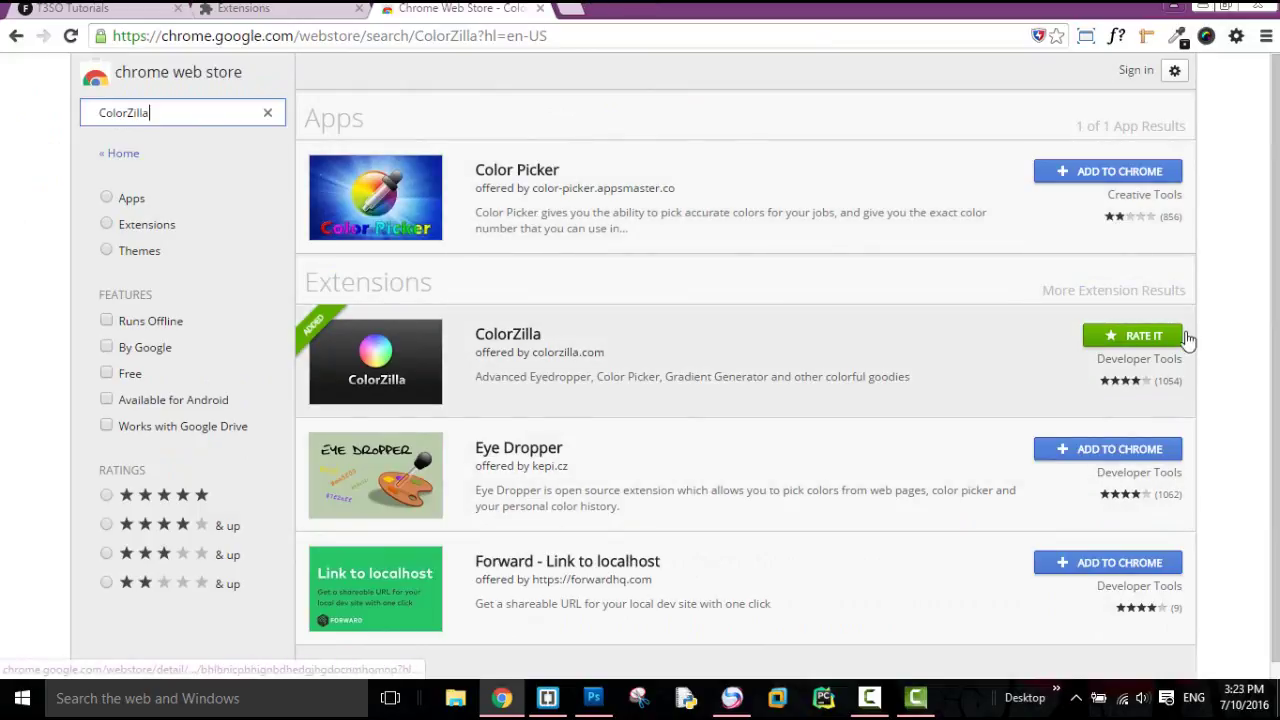
pyautogui.hotkey('ctrl', '1')
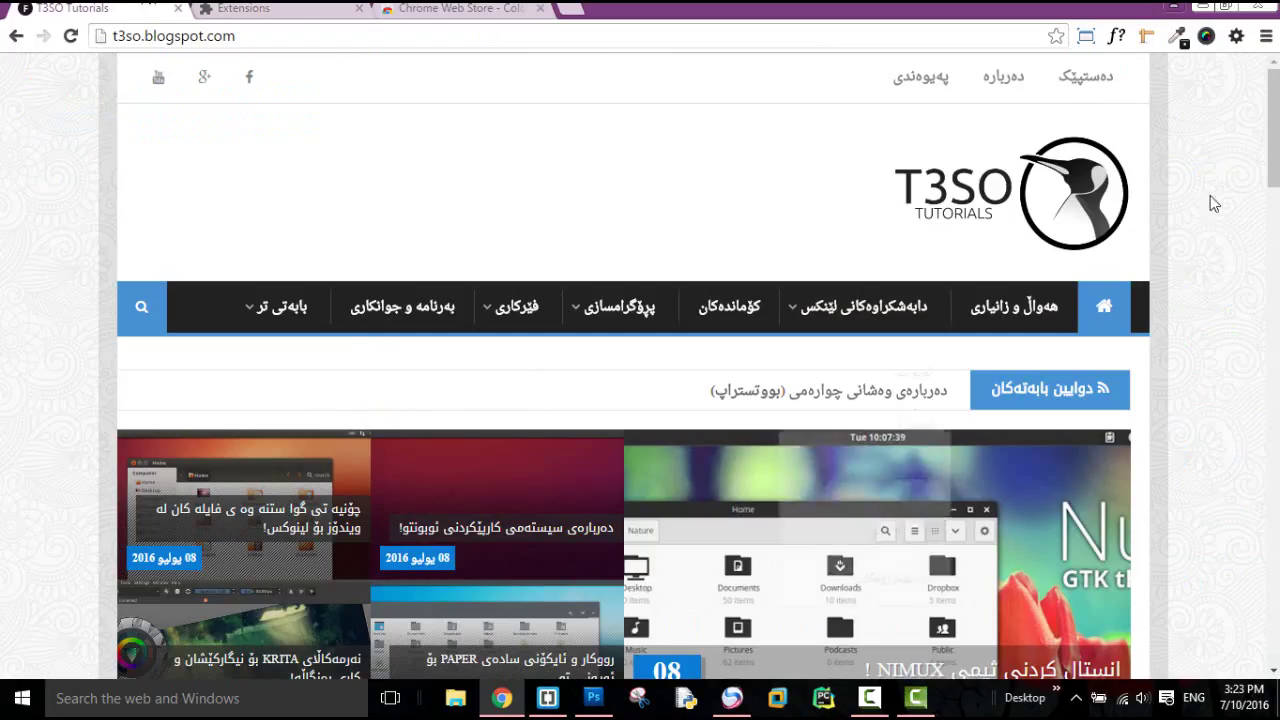
# Pick the blue sidebar tab colour with ColorZilla and copy it as rgb(89, 156, 214)
pyautogui.click(1179, 37)
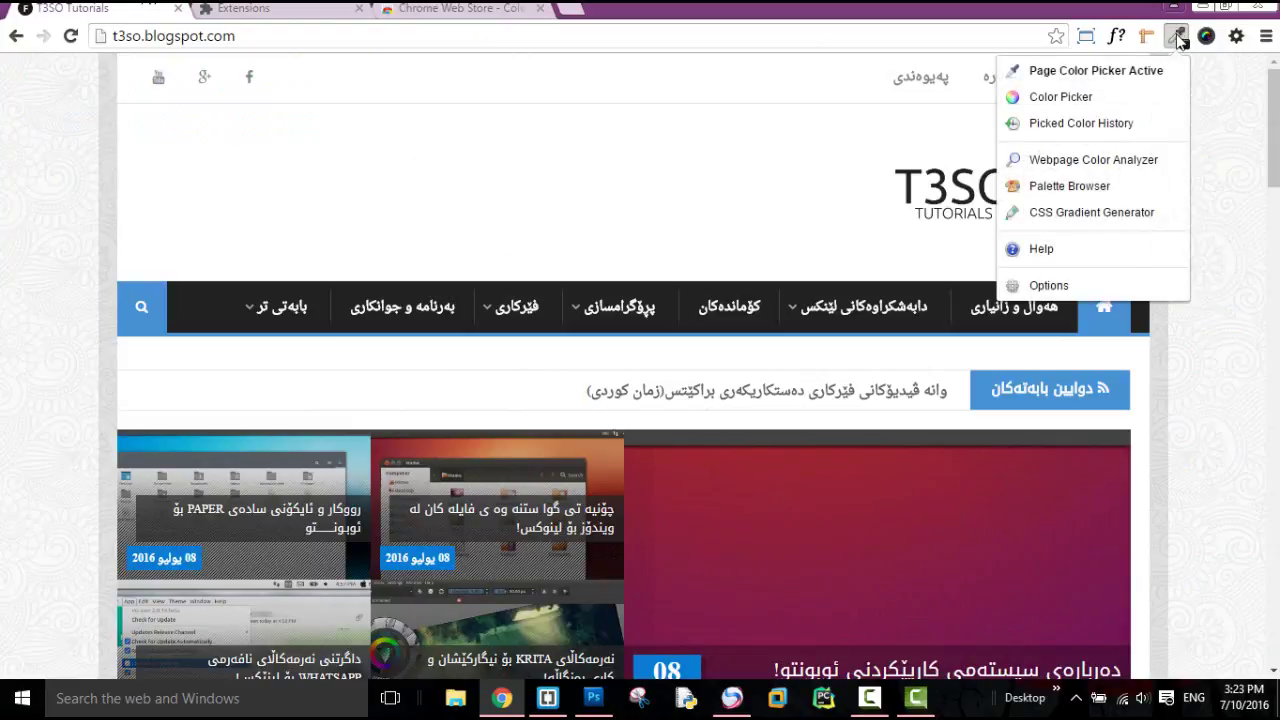
pyautogui.click(1074, 80)
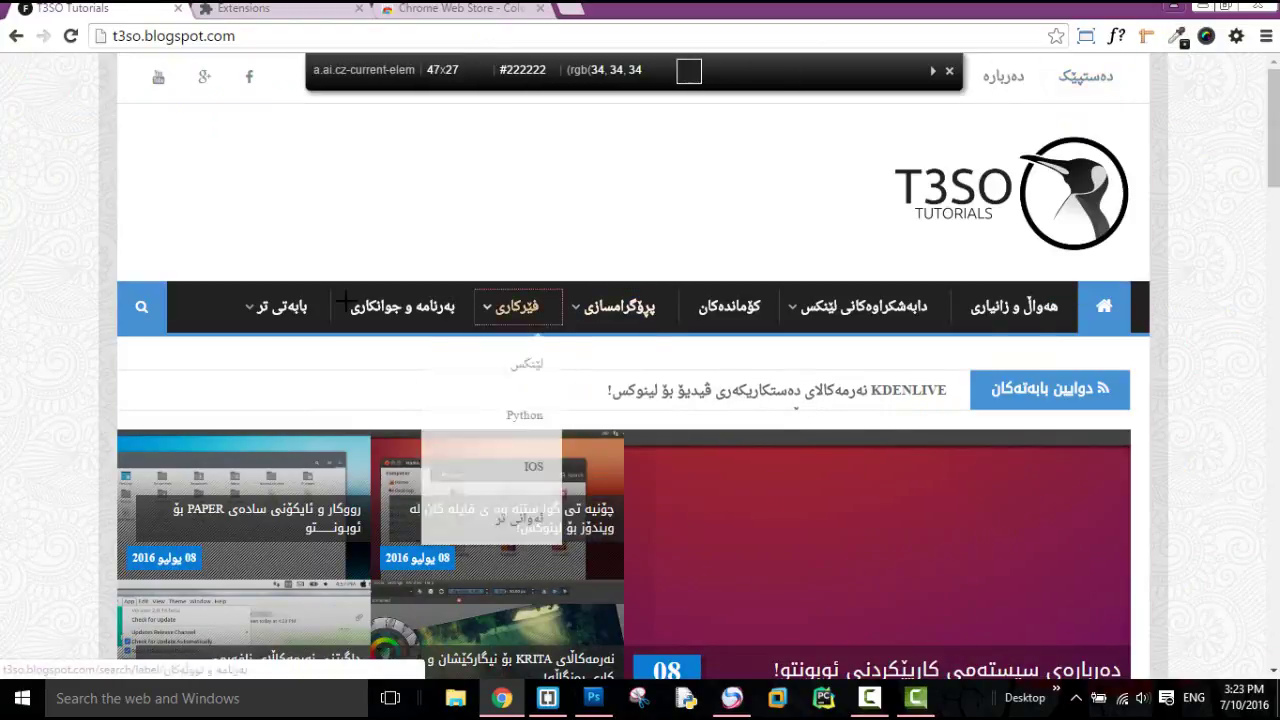
pyautogui.scroll(-3, 220, 349)
pyautogui.scroll(-3, 280, 520)
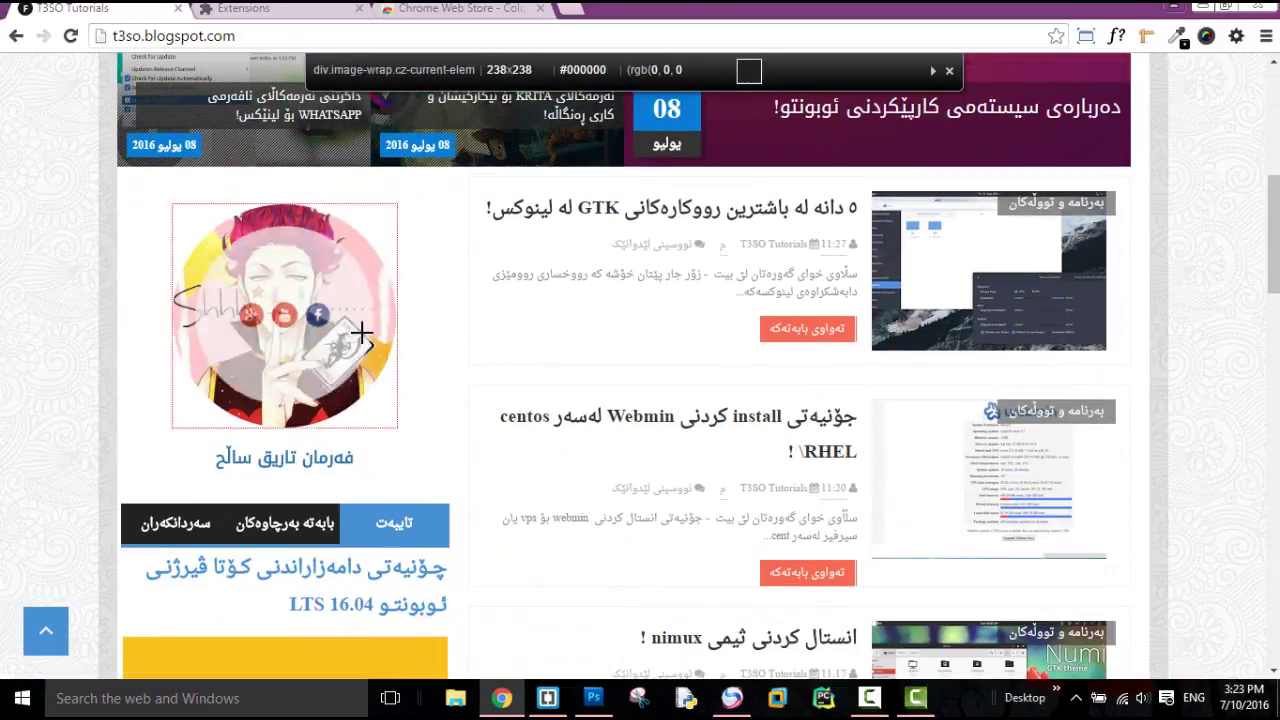
pyautogui.scroll(-1, 423, 521)
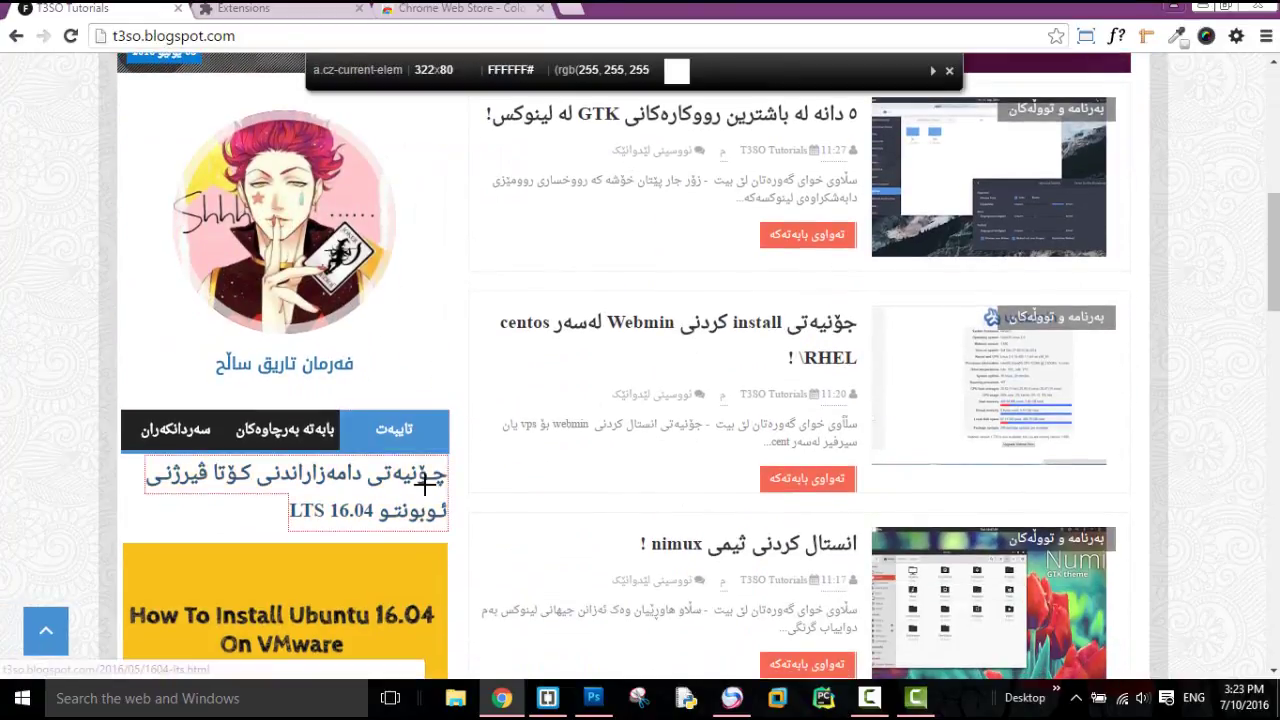
pyautogui.click(418, 428)
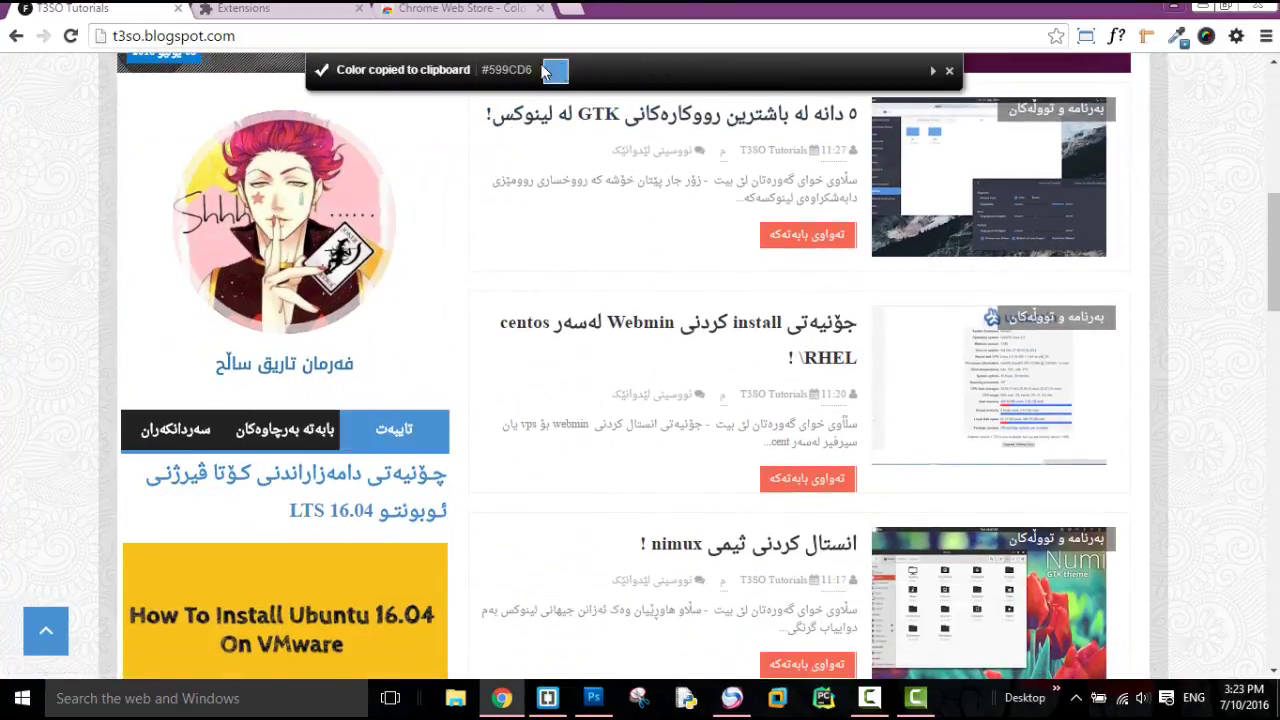
pyautogui.click(1176, 40)
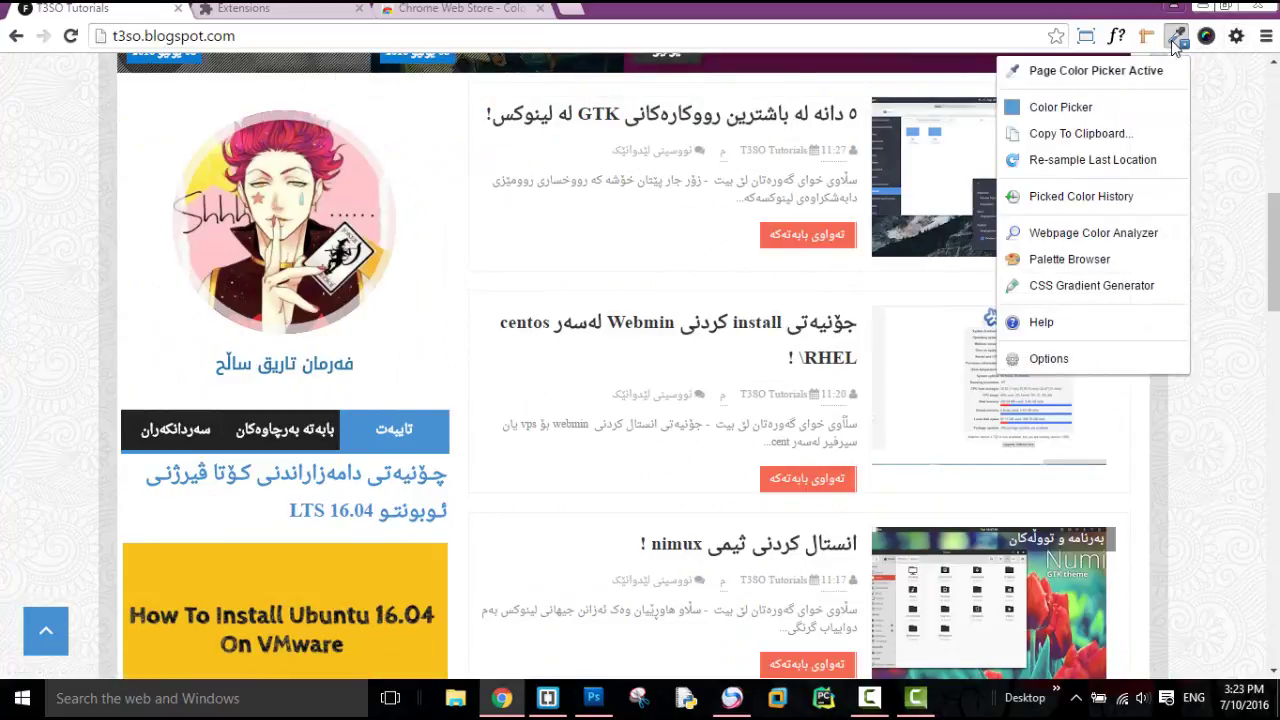
pyautogui.click(1107, 147)
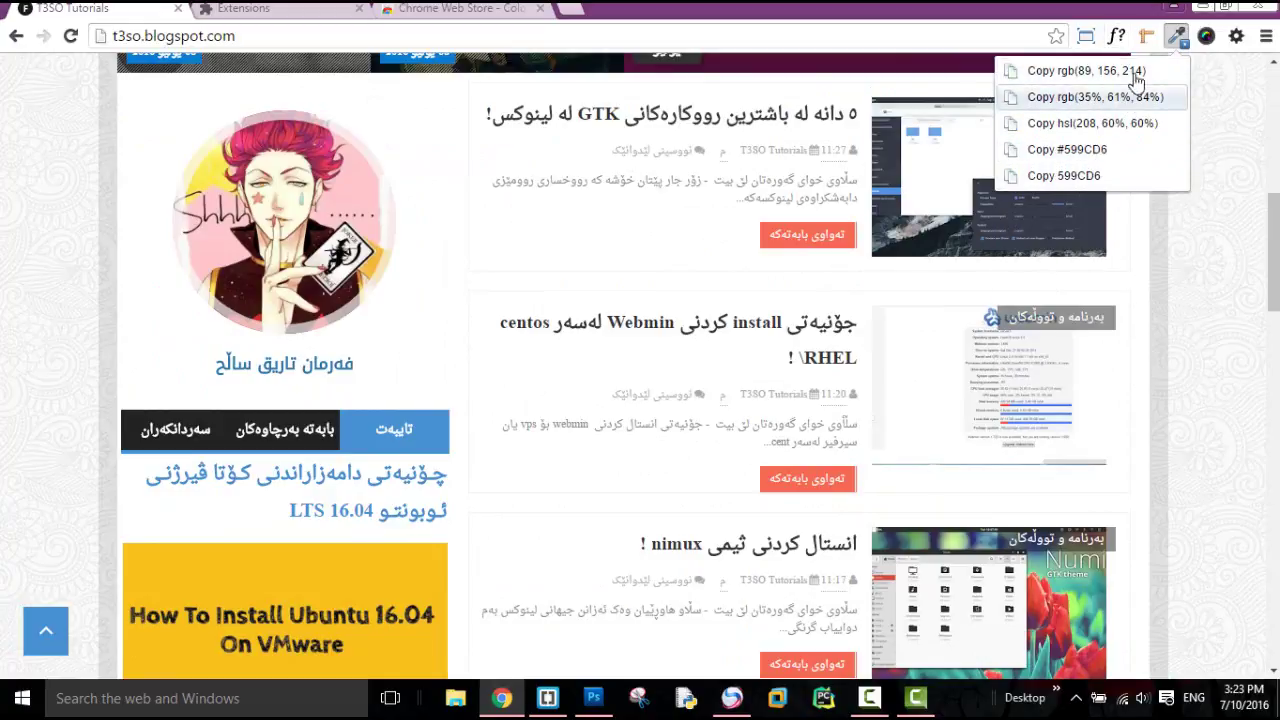
pyautogui.click(1177, 40)
# Restart ColorZilla's page picker and sample the light grey #EDEDED from the page
pyautogui.click(1180, 44)
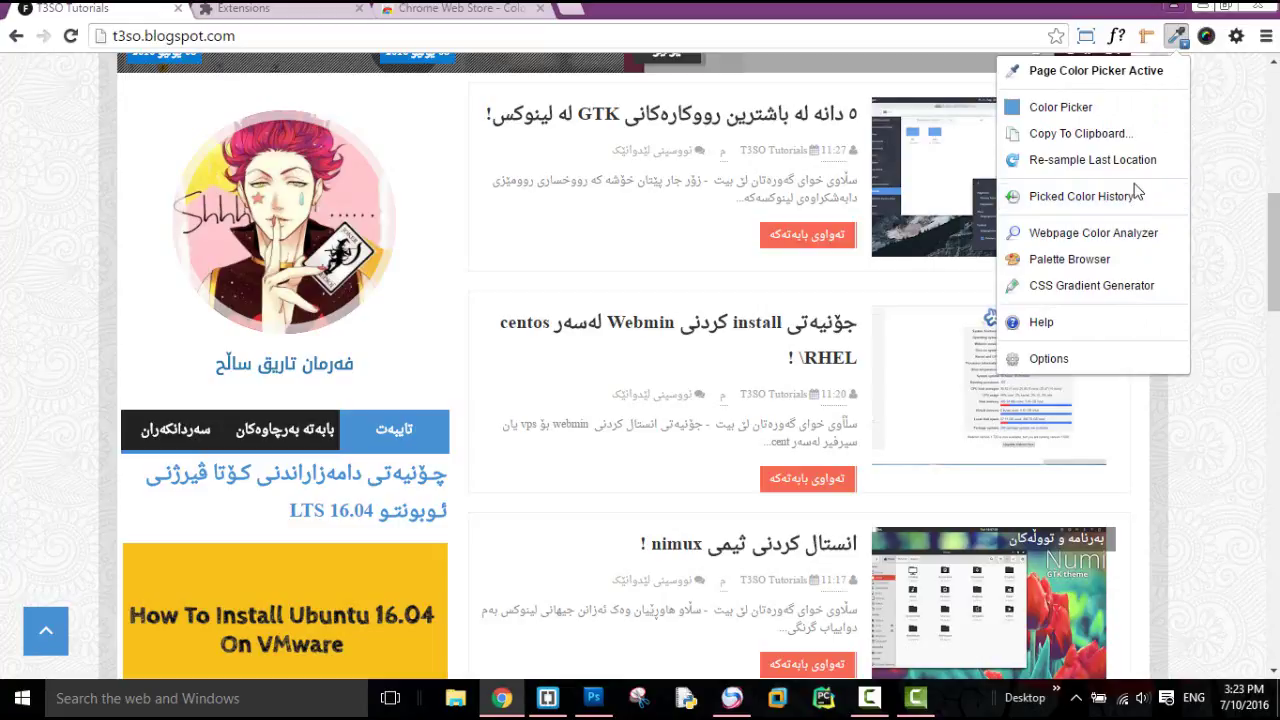
pyautogui.moveTo(1270, 250); pyautogui.dragTo(1250, 110)
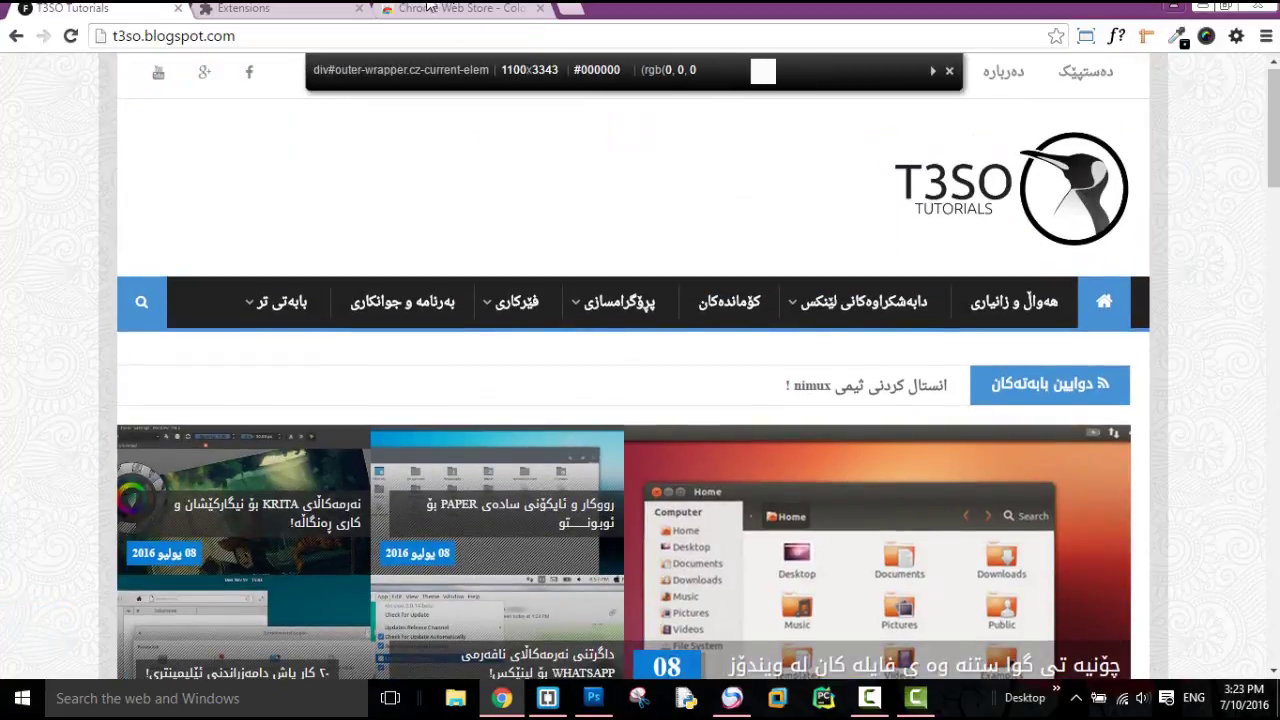
pyautogui.click(1176, 37)
pyautogui.click(1176, 37)
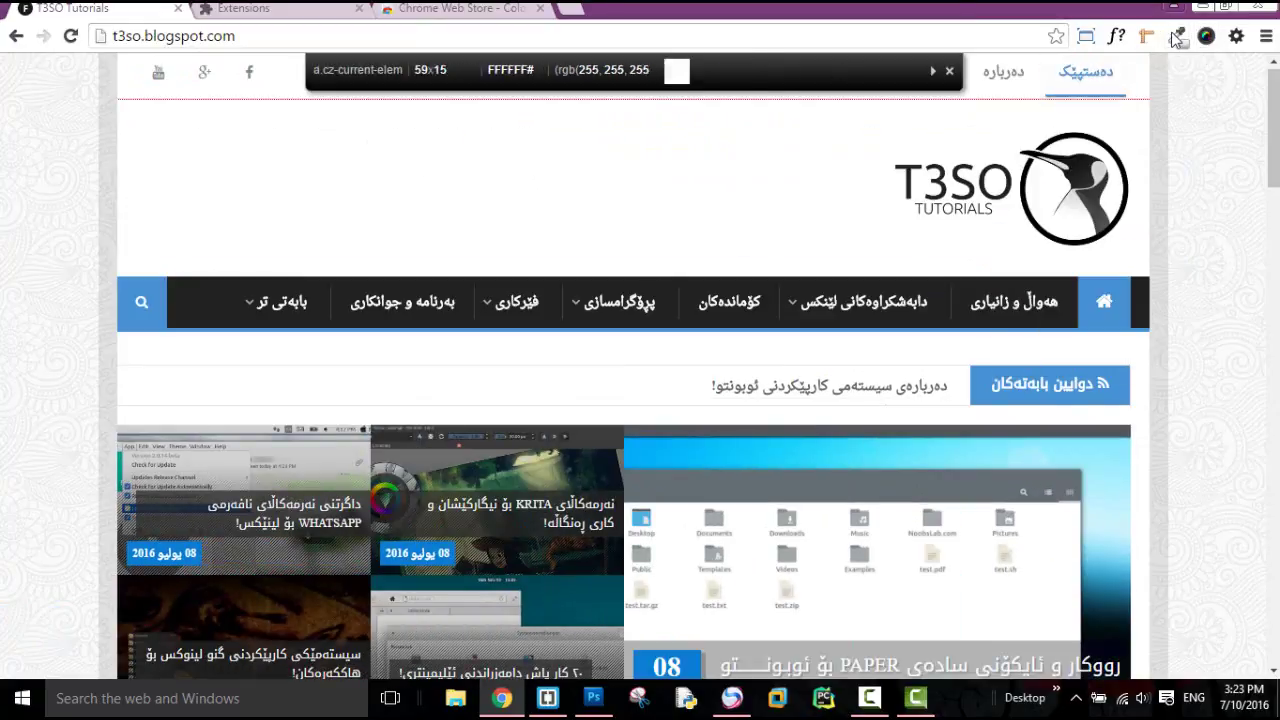
pyautogui.click(1175, 40)
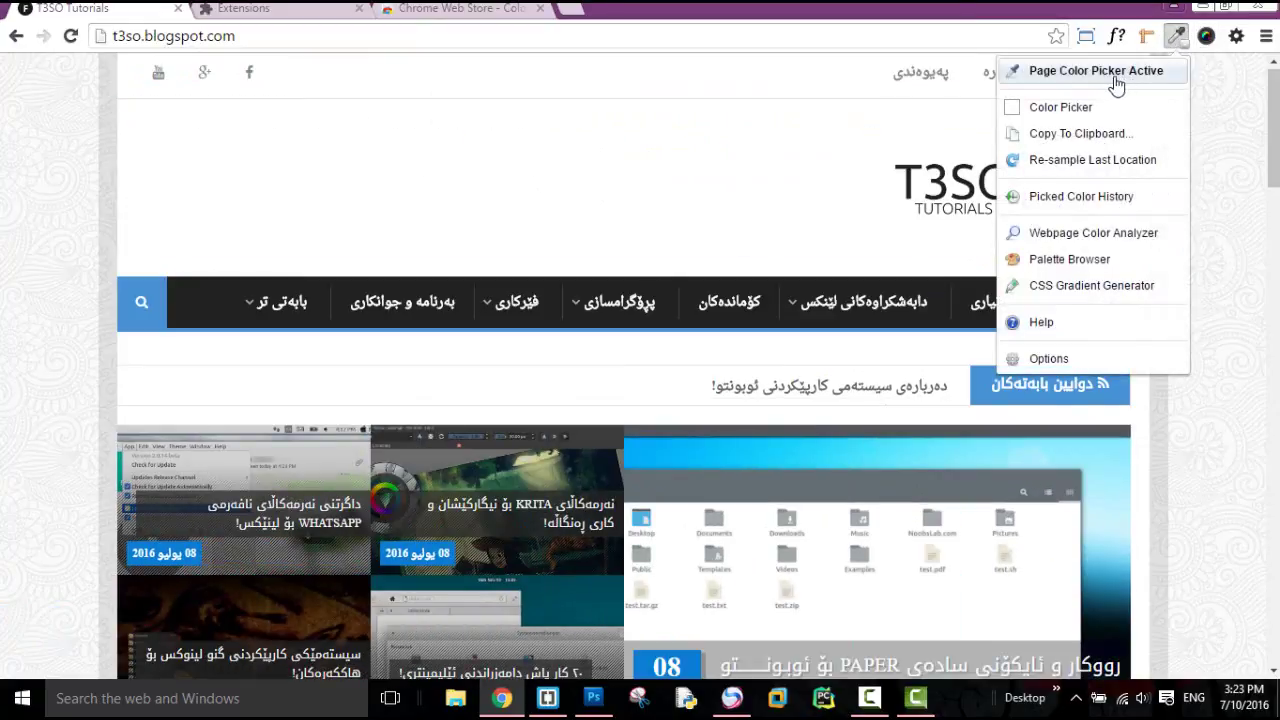
pyautogui.click(1118, 72)
pyautogui.click(778, 78)
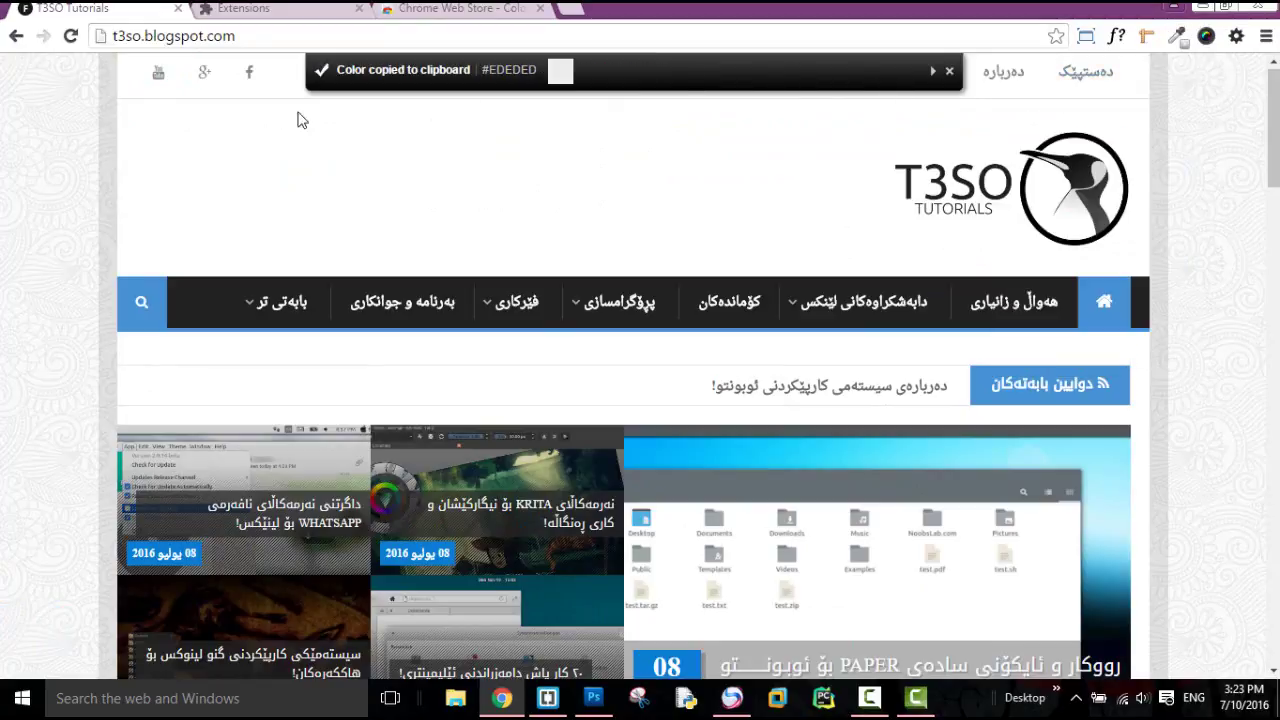
# Copy the 'Page Ruler' extension name from the chrome://extensions list
pyautogui.click(310, 14)
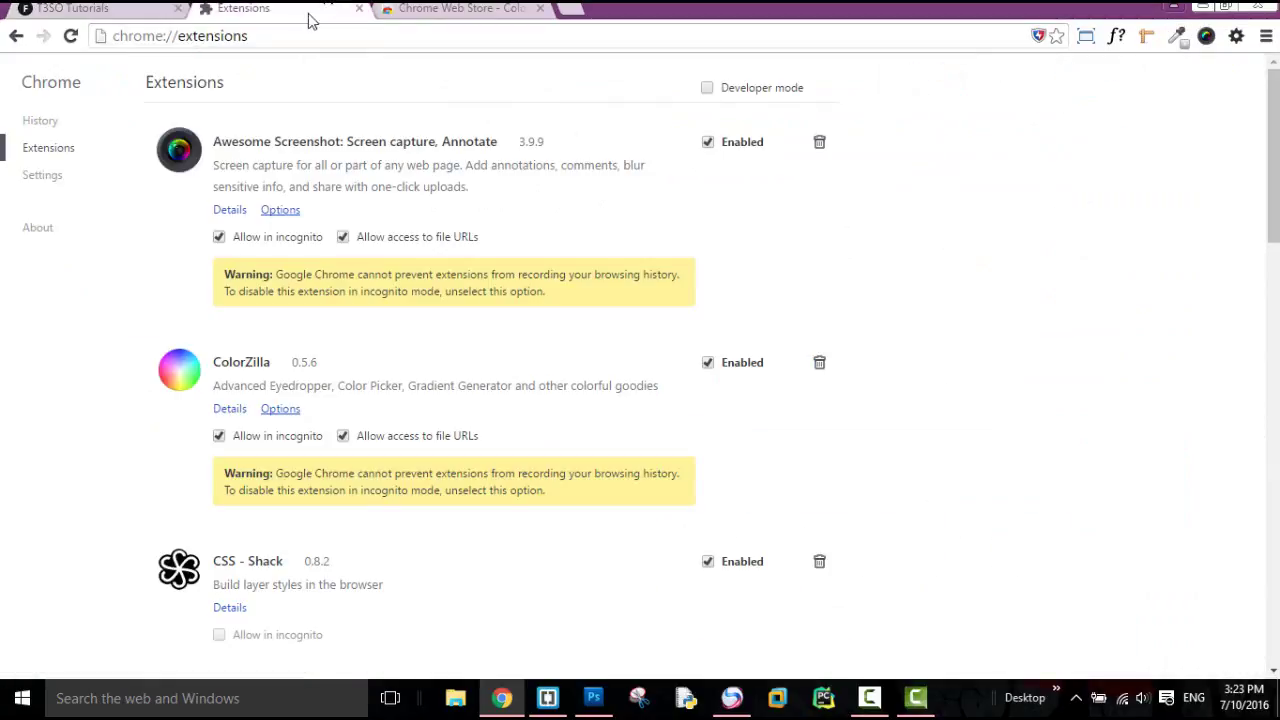
pyautogui.scroll(-9, 277, 378)
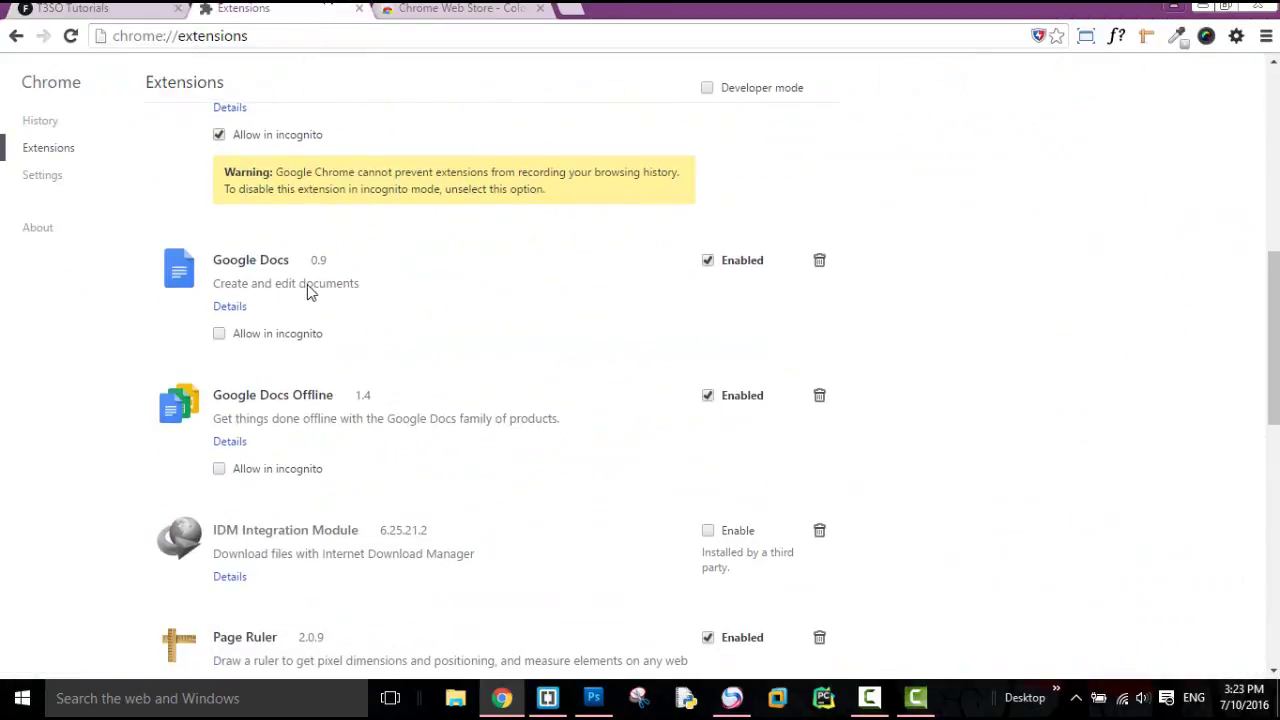
pyautogui.scroll(-2, 390, 343)
pyautogui.moveTo(275, 172); pyautogui.dragTo(230, 170)
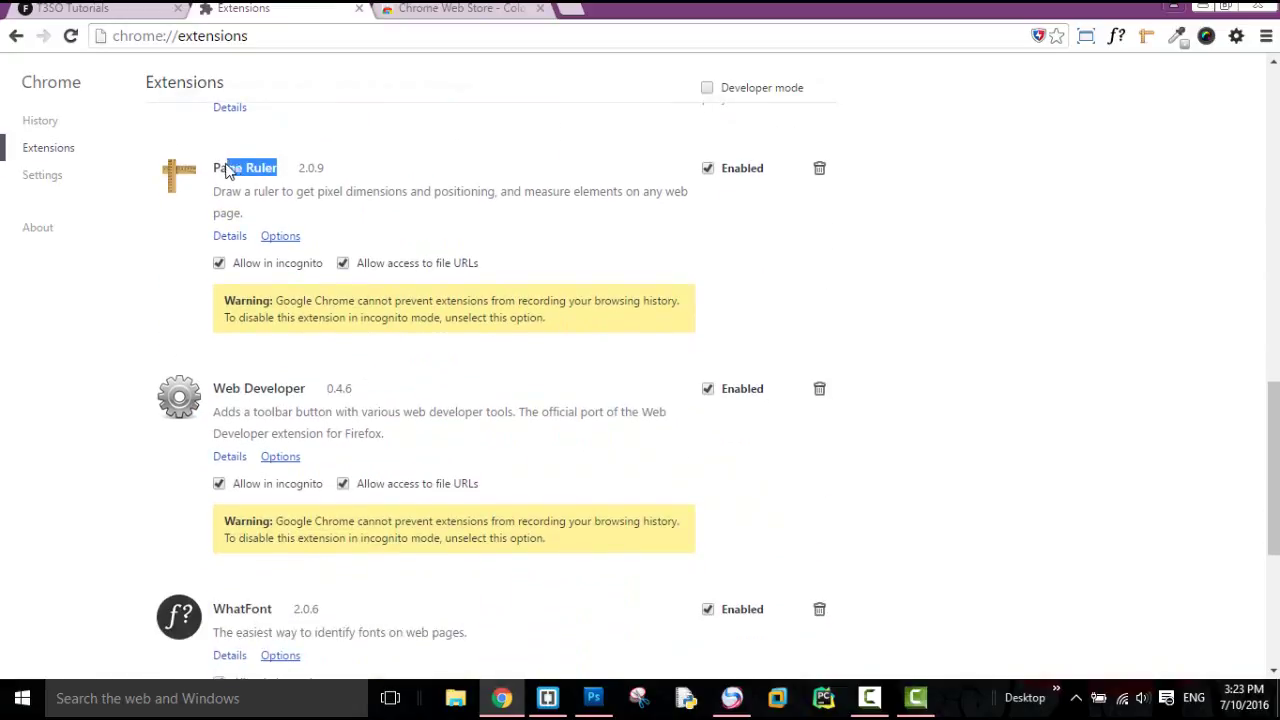
pyautogui.rightClick(228, 170)
pyautogui.click(263, 175)
# Search the Web Store for the pasted 'Page Ruler', then return to the T3SO blog tab
pyautogui.hotkey('ctrl', 'Tab')
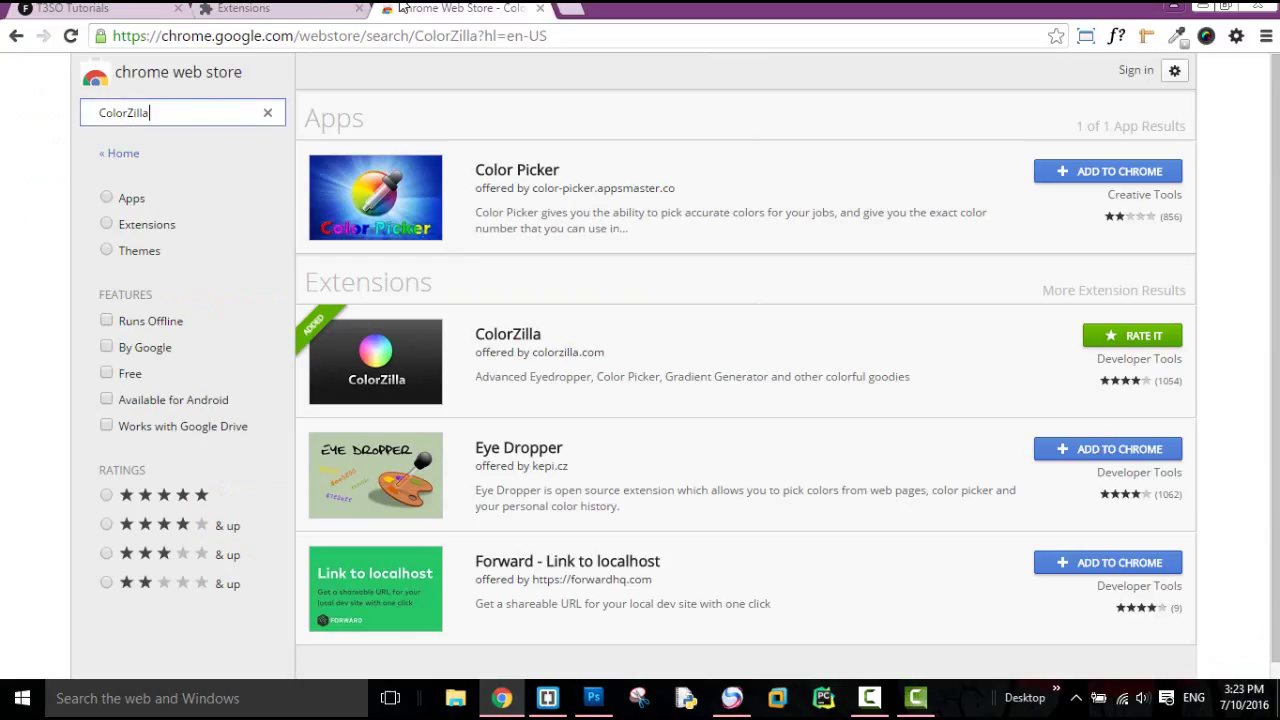
pyautogui.doubleClick(207, 103)
pyautogui.hotkey('ctrl', 'v')
pyautogui.press('Return')
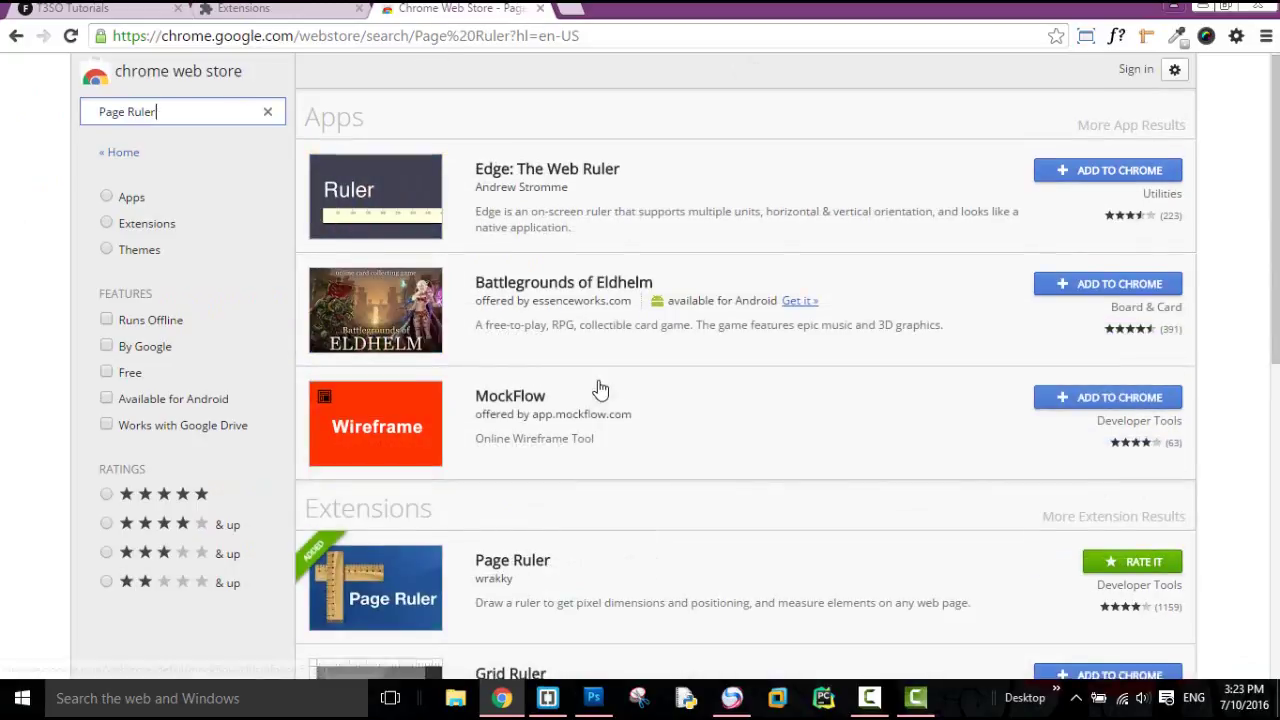
pyautogui.scroll(-2, 450, 400)
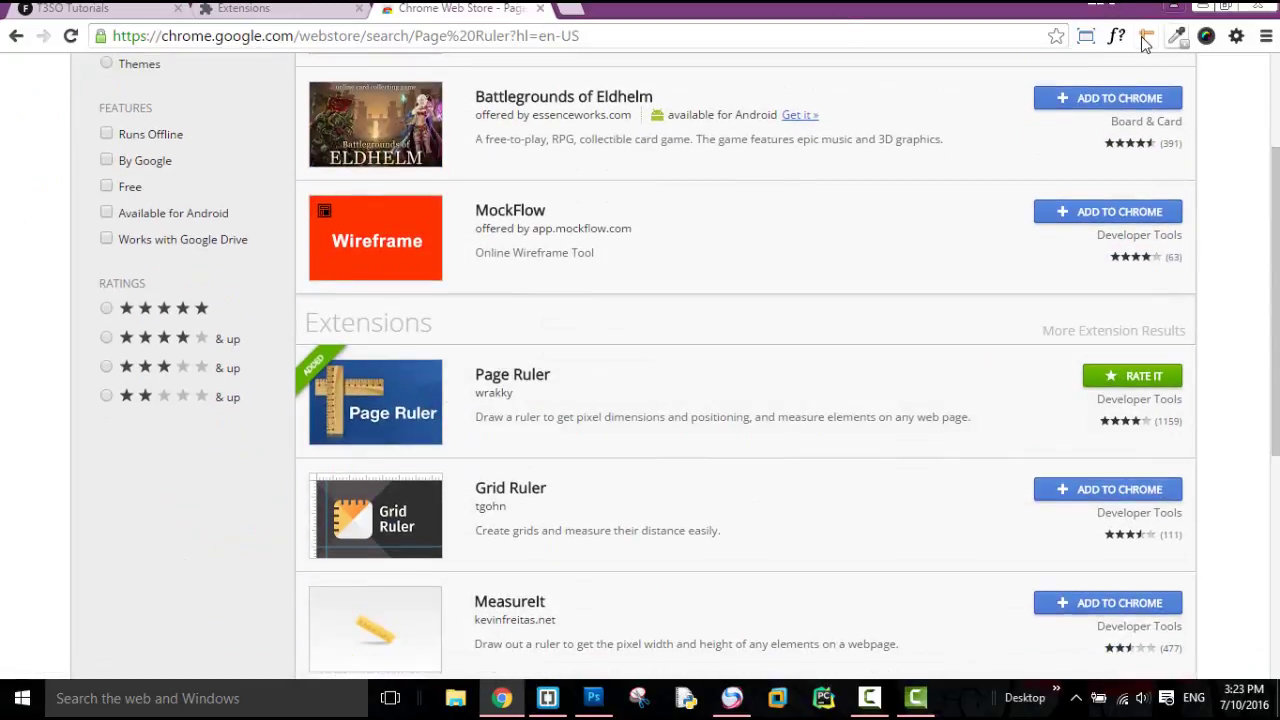
pyautogui.click(40, 8)
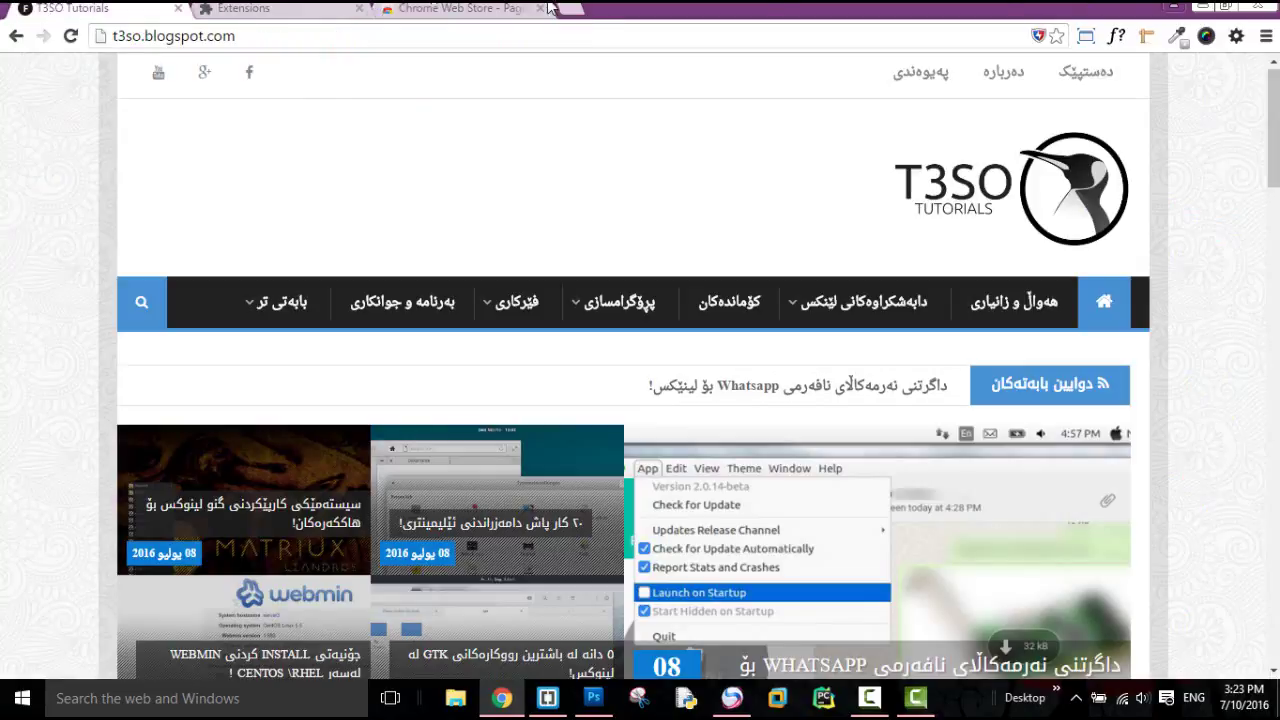
# Reload the blog, activate Page Ruler and measure the dark navigation bar at 1111 × 54 px
pyautogui.click(1147, 38)
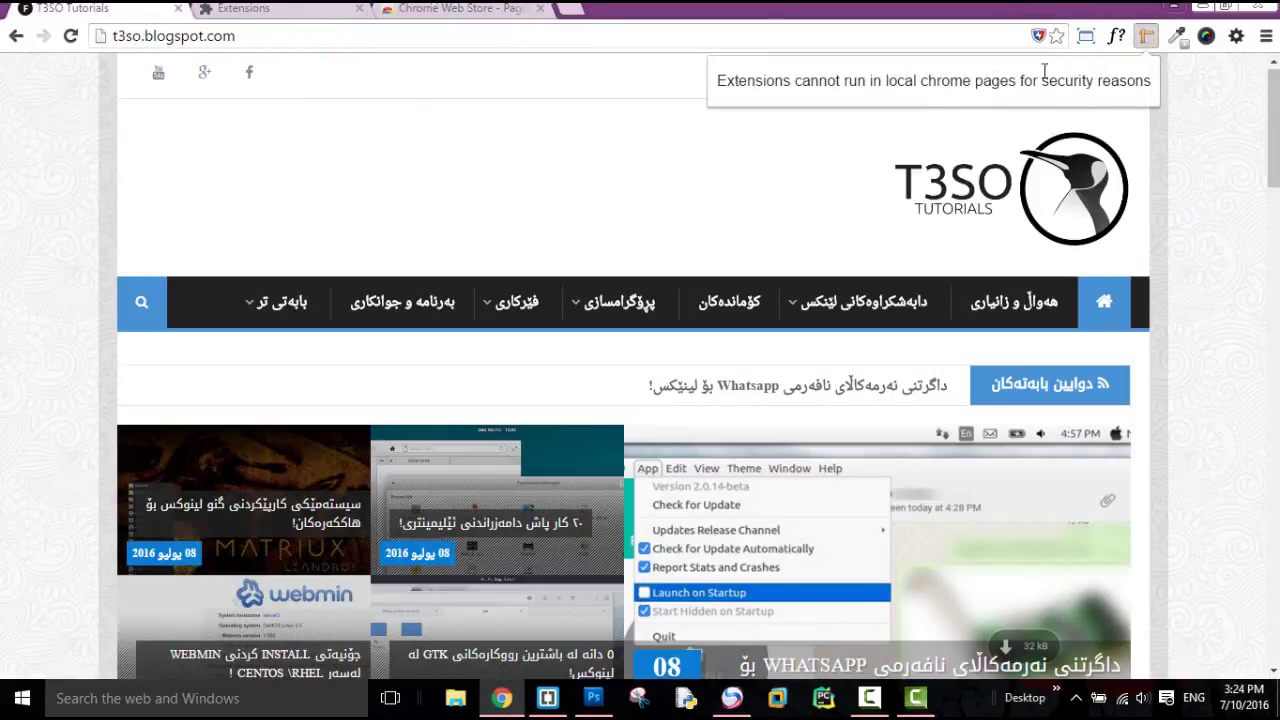
pyautogui.click(1145, 40)
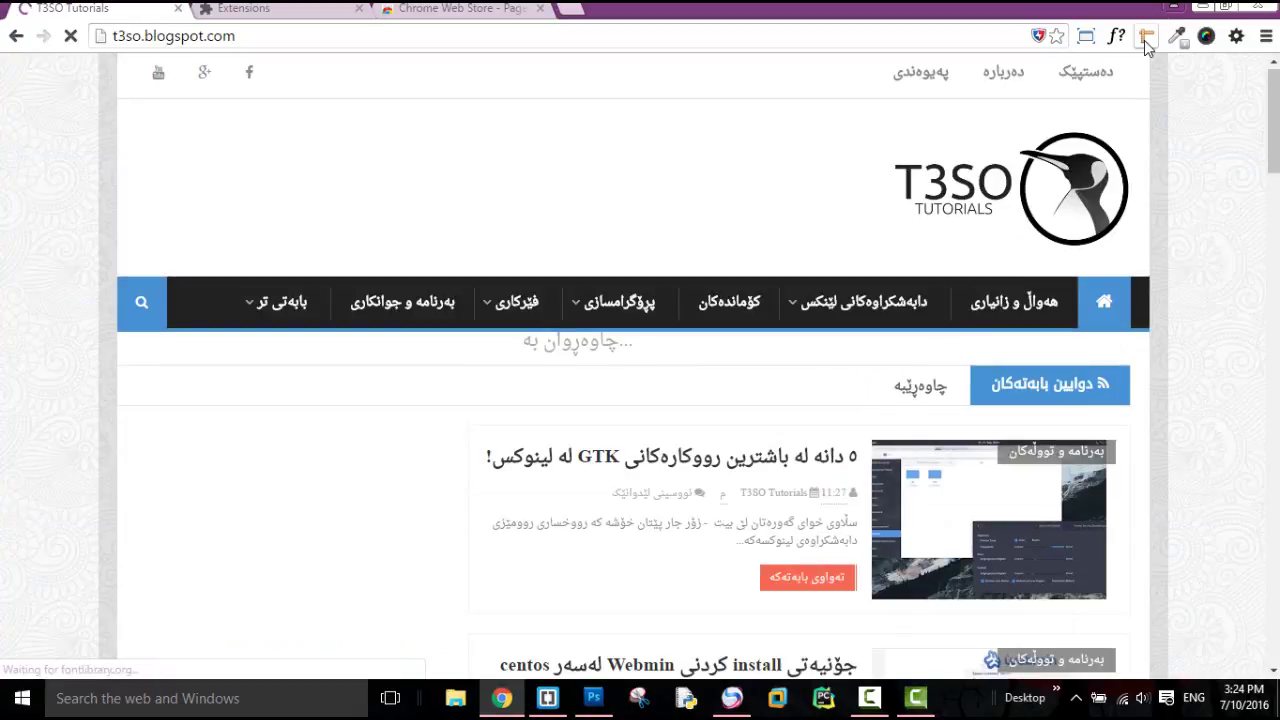
pyautogui.click(1145, 40)
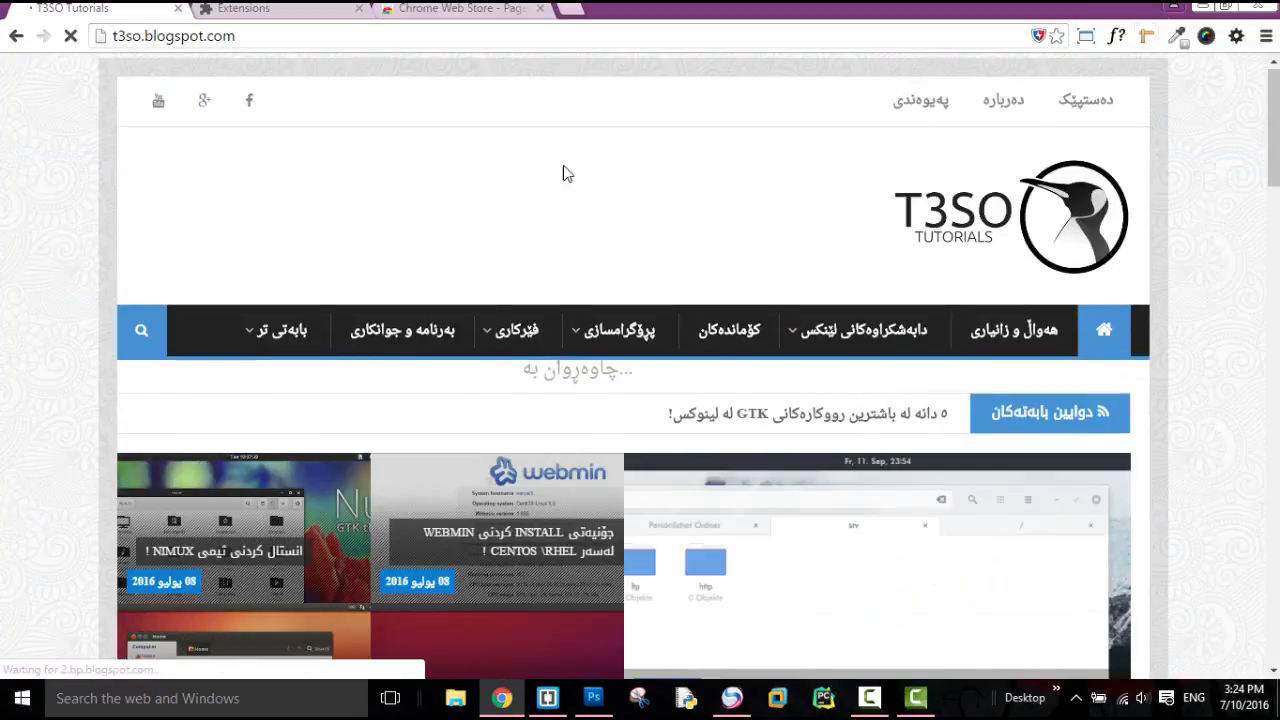
pyautogui.click(1148, 38)
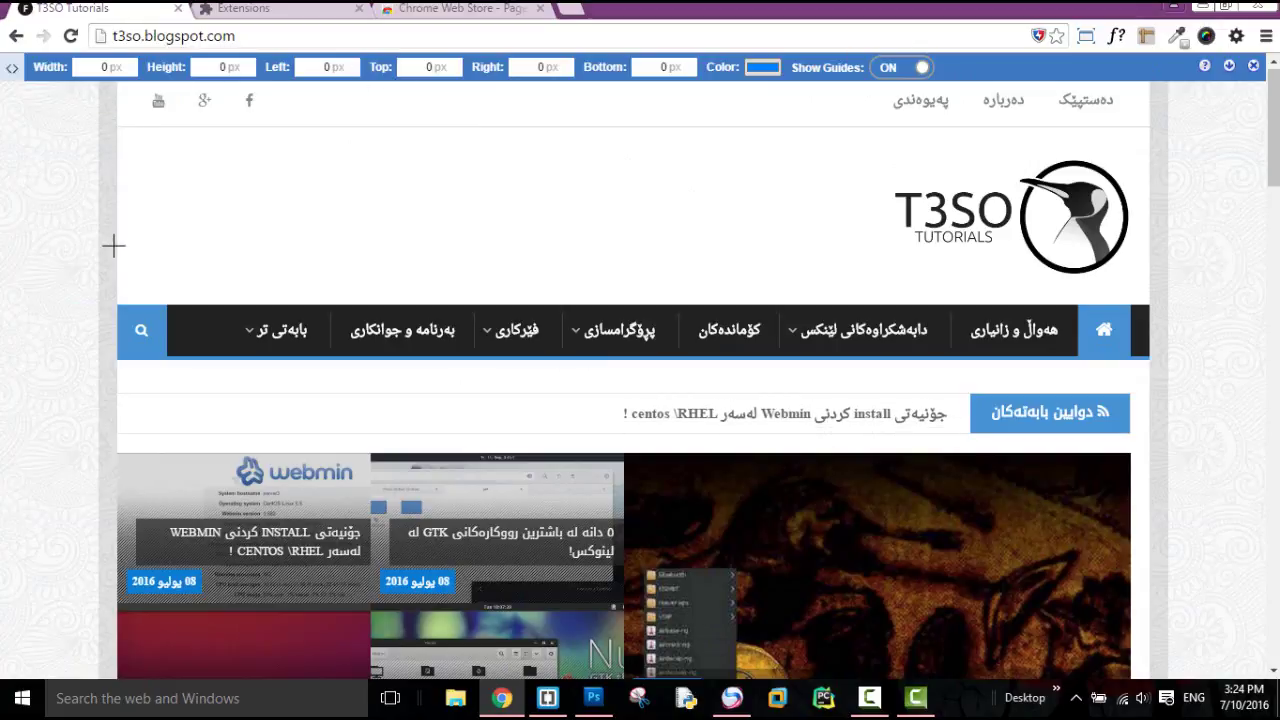
pyautogui.moveTo(113, 314); pyautogui.dragTo(1152, 358)
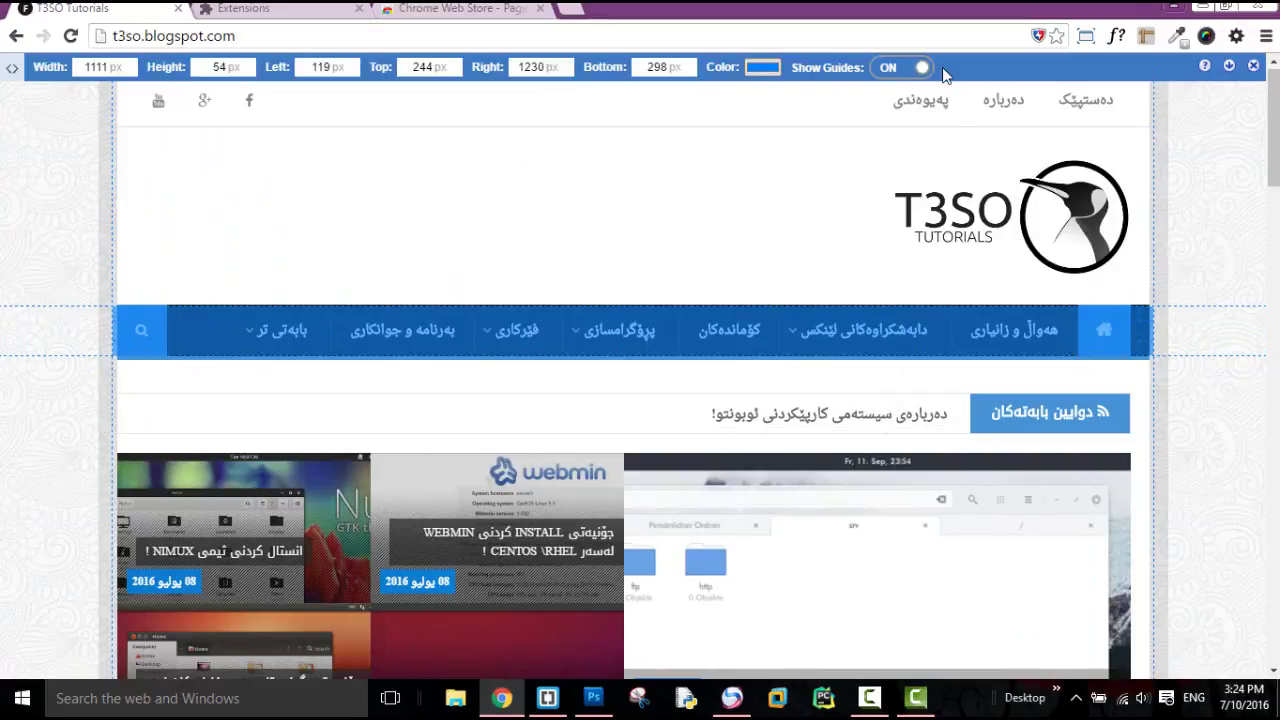
pyautogui.click(290, 8)
# Copy the 'WhatFont' extension name from the chrome://extensions list
pyautogui.scroll(-4, 257, 177)
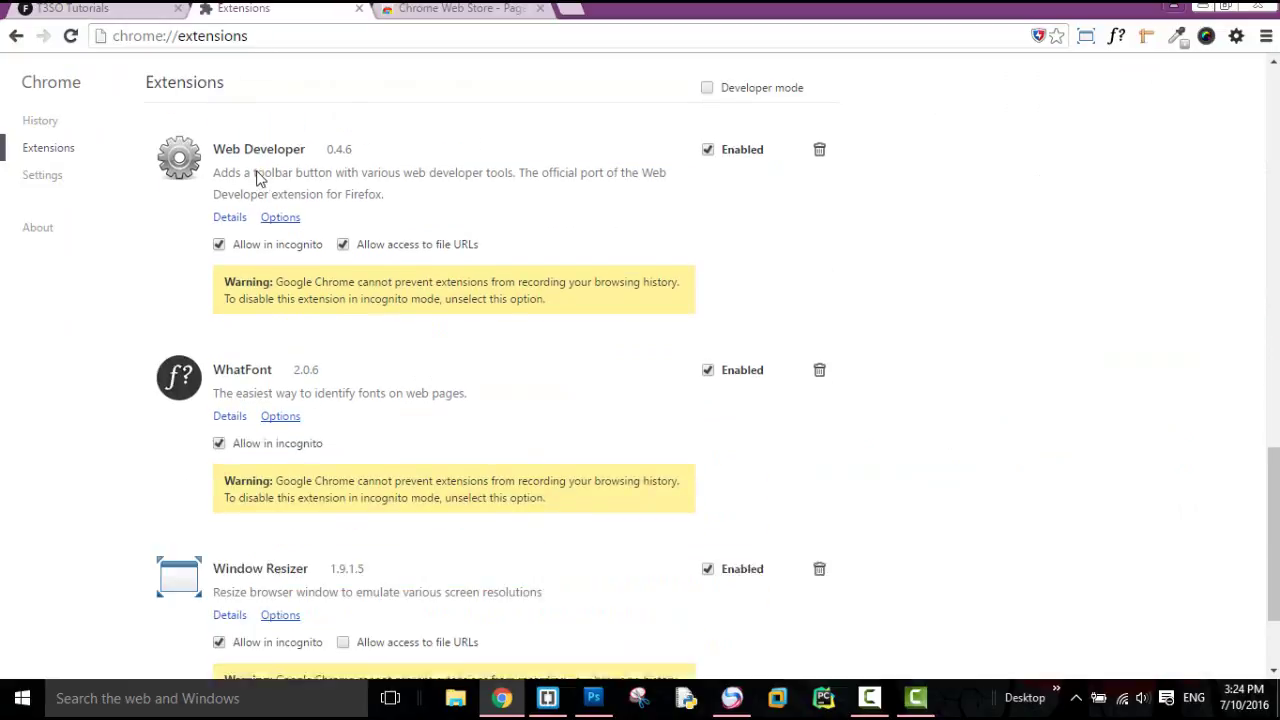
pyautogui.doubleClick(265, 235)
pyautogui.rightClick(265, 235)
pyautogui.click(295, 243)
# Search the Web Store for the pasted 'WhatFont', then open a blank new tab
pyautogui.click(470, 10)
pyautogui.scroll(2, 157, 119)
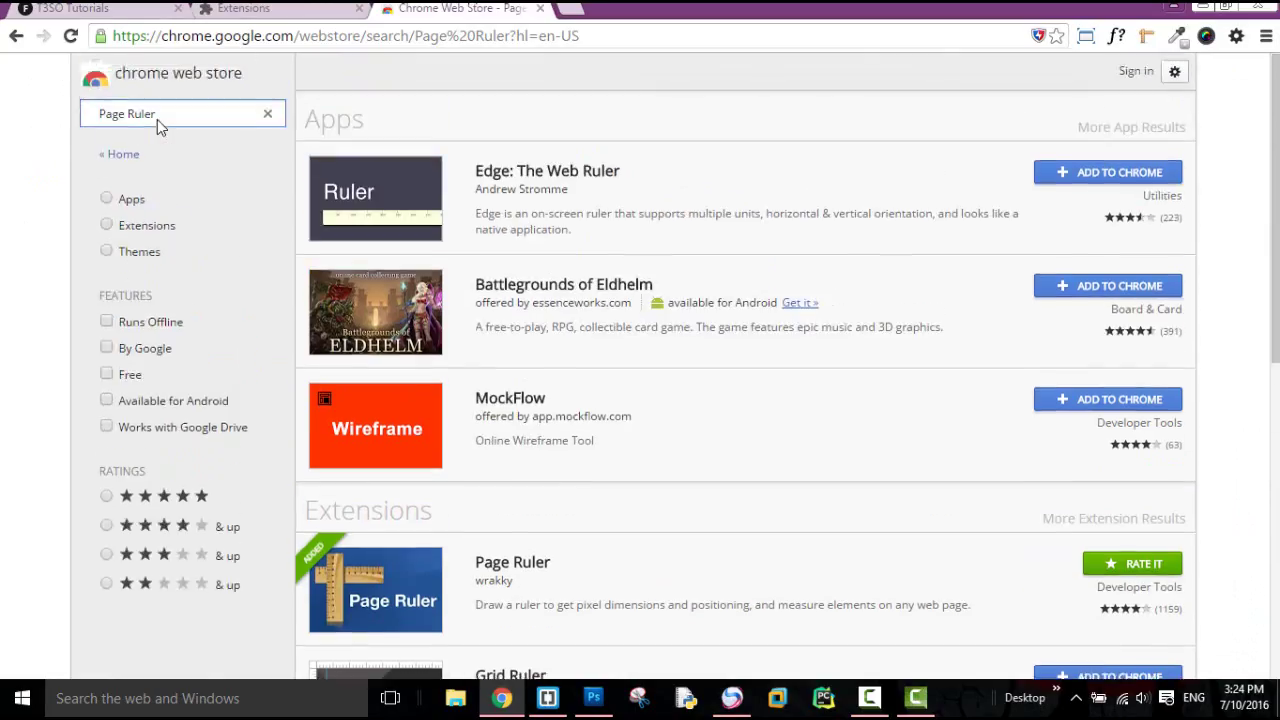
pyautogui.tripleClick(167, 111)
pyautogui.hotkey('ctrl', 'v')
pyautogui.press('Return')
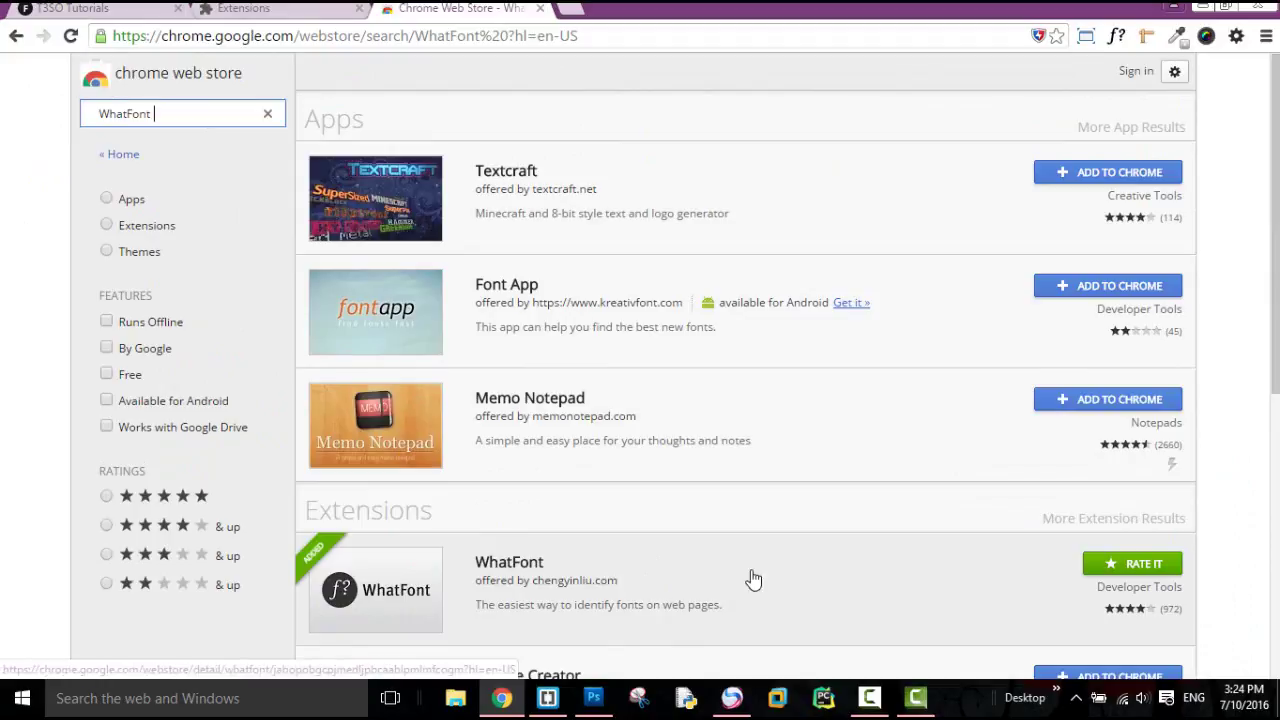
pyautogui.click(298, 8)
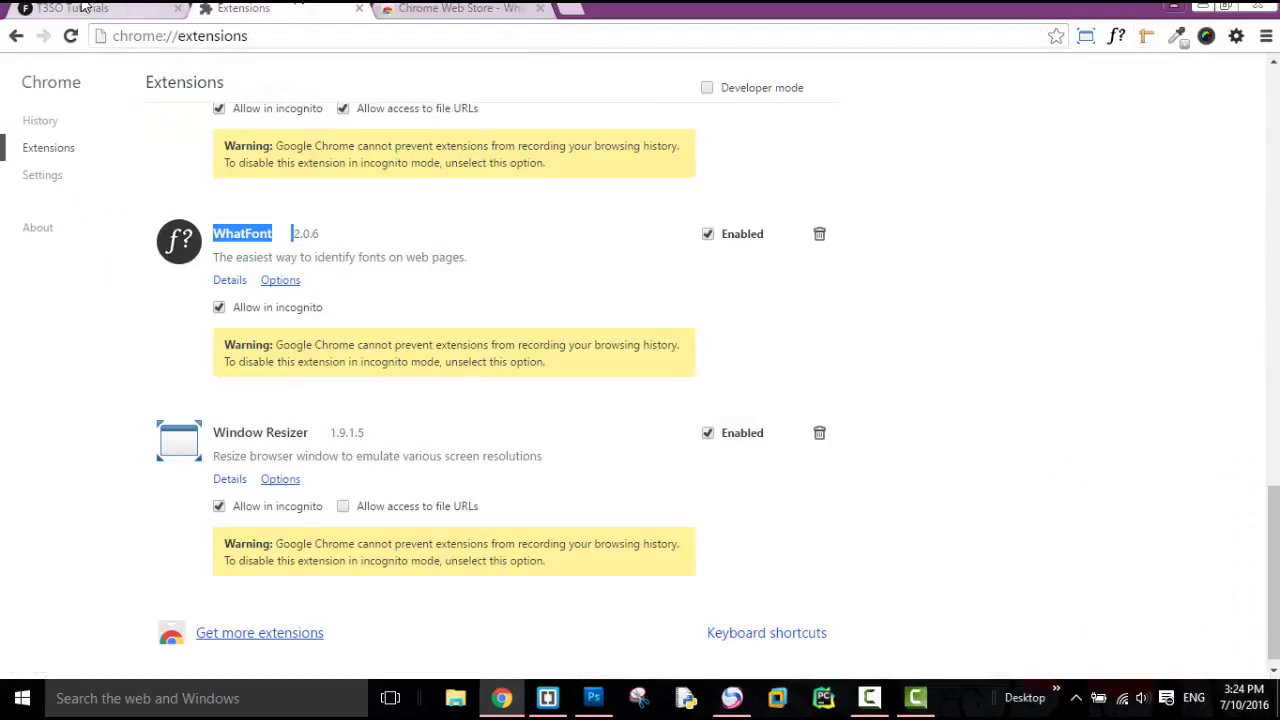
pyautogui.click(75, 8)
pyautogui.click(556, 9)
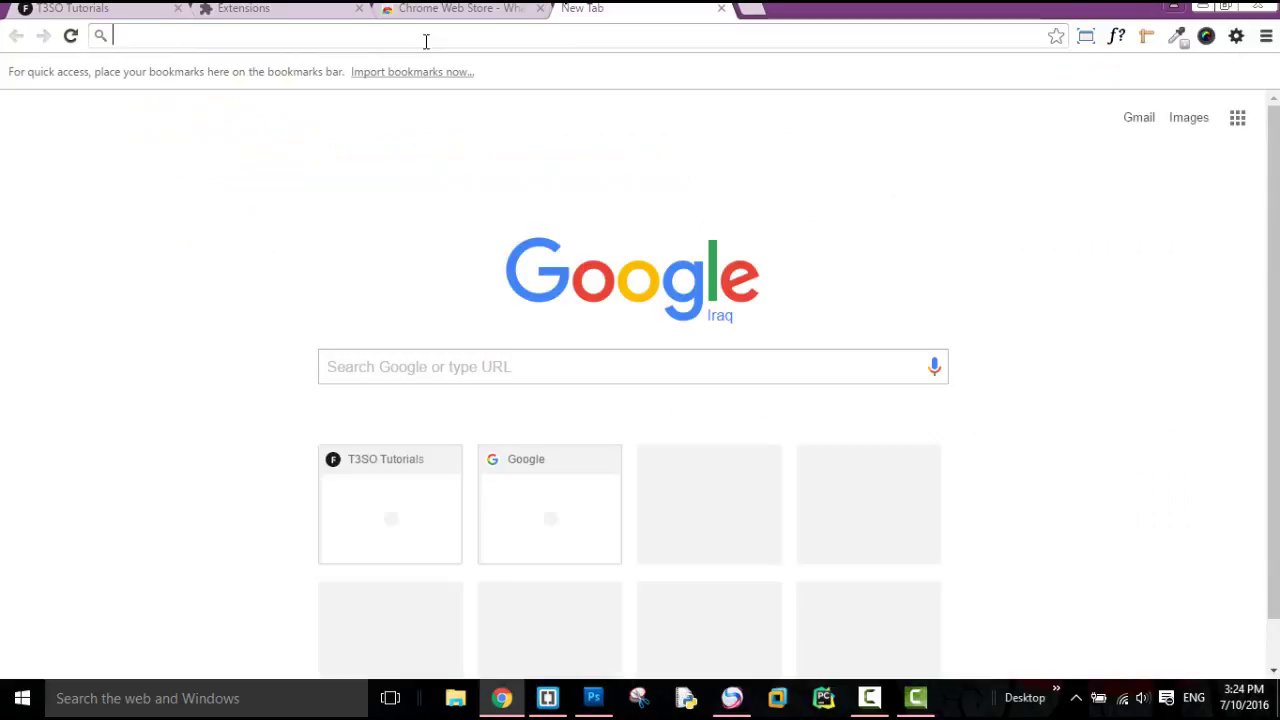
# Search Google for 'facebook' and select the Sign Up text in the first result
pyautogui.write('face')
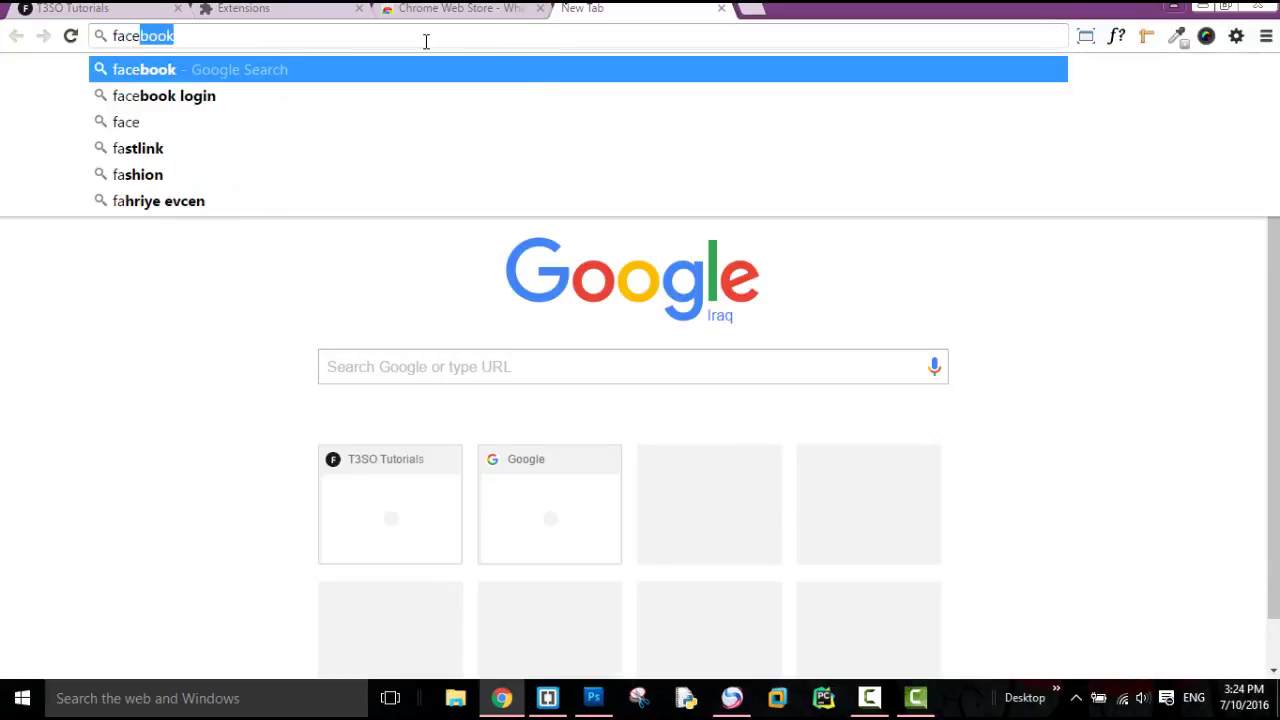
pyautogui.press('Return')
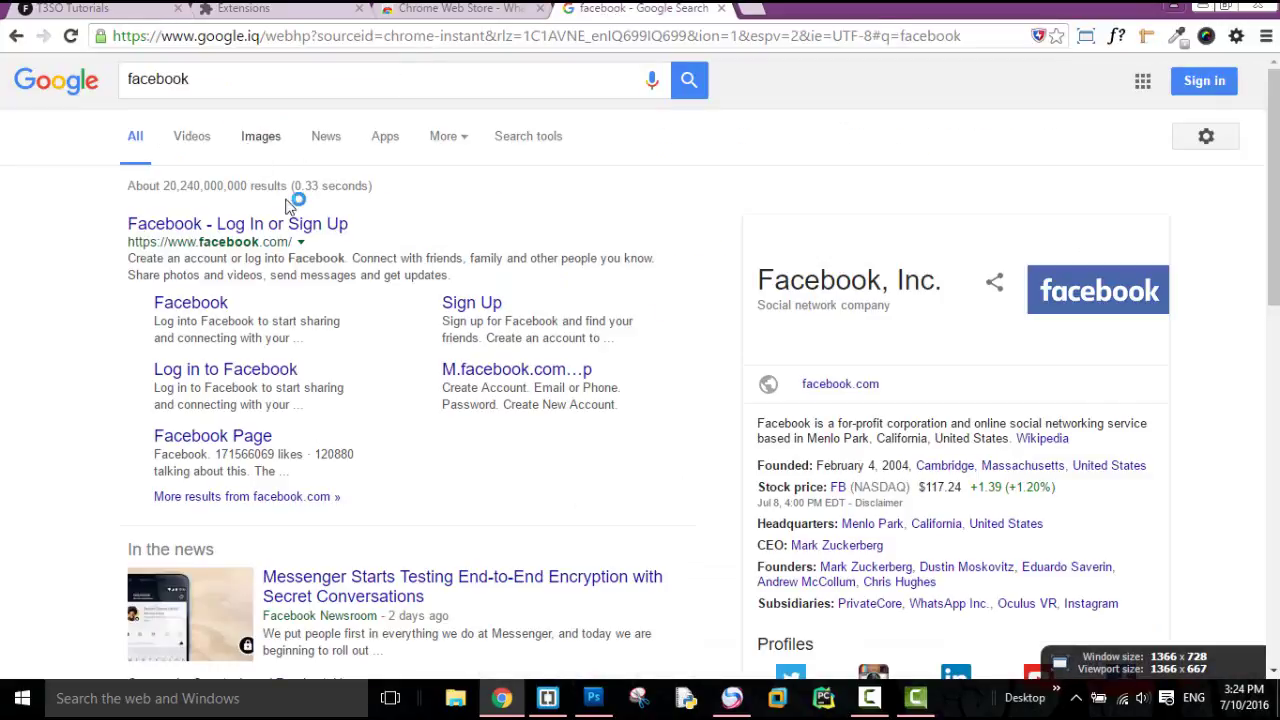
pyautogui.moveTo(372, 228); pyautogui.dragTo(298, 230)
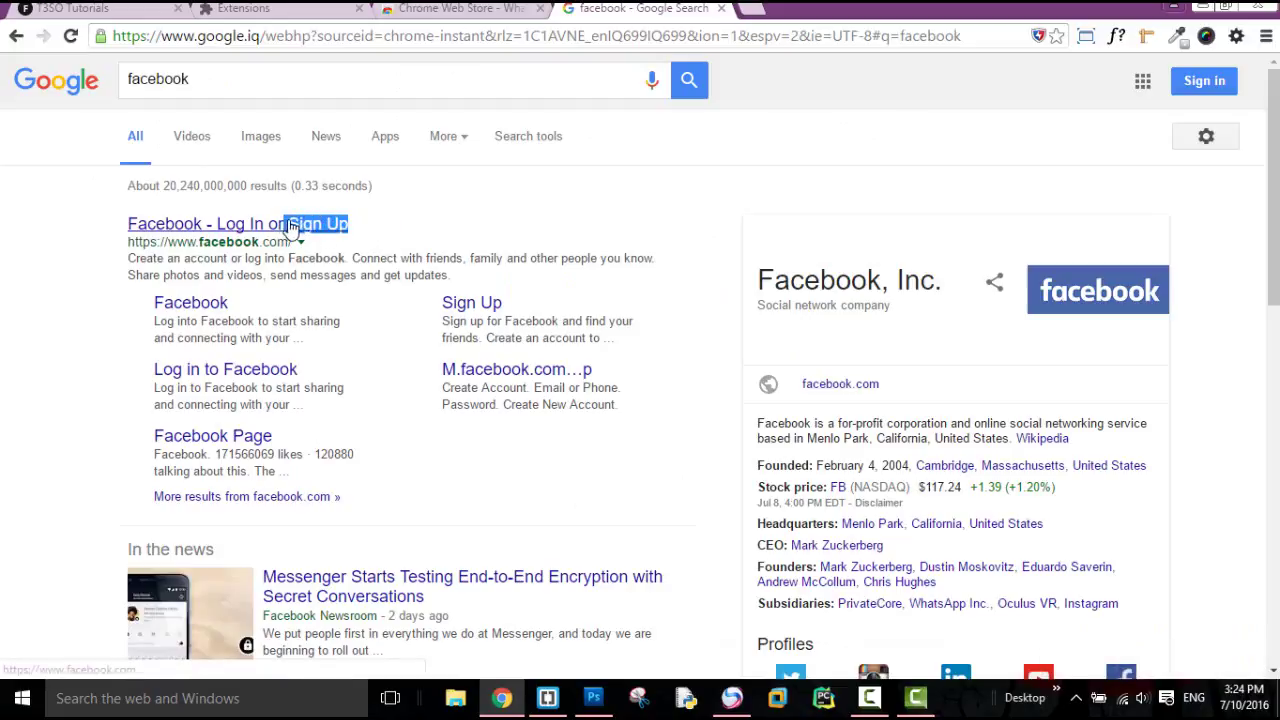
pyautogui.rightClick(298, 229)
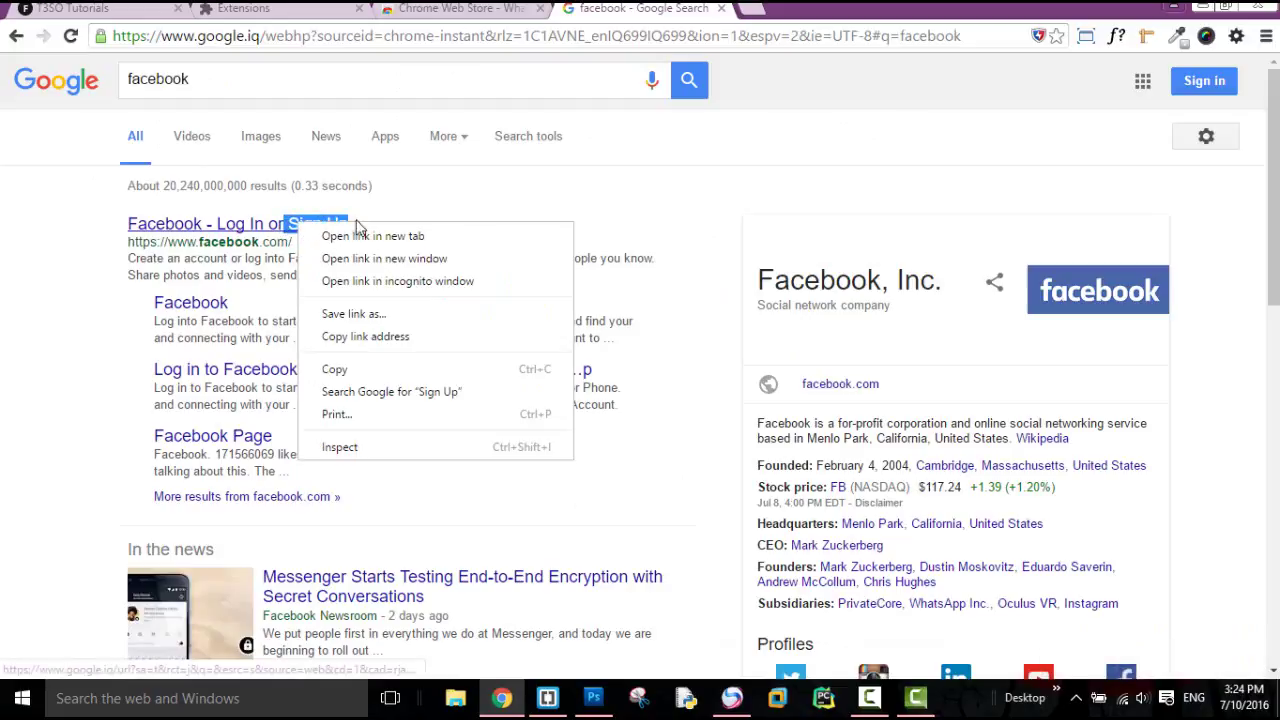
pyautogui.click(1117, 37)
# Use WhatFont to identify the Sign Up link's font as arial, then return to the T3SO blog
pyautogui.click(1117, 37)
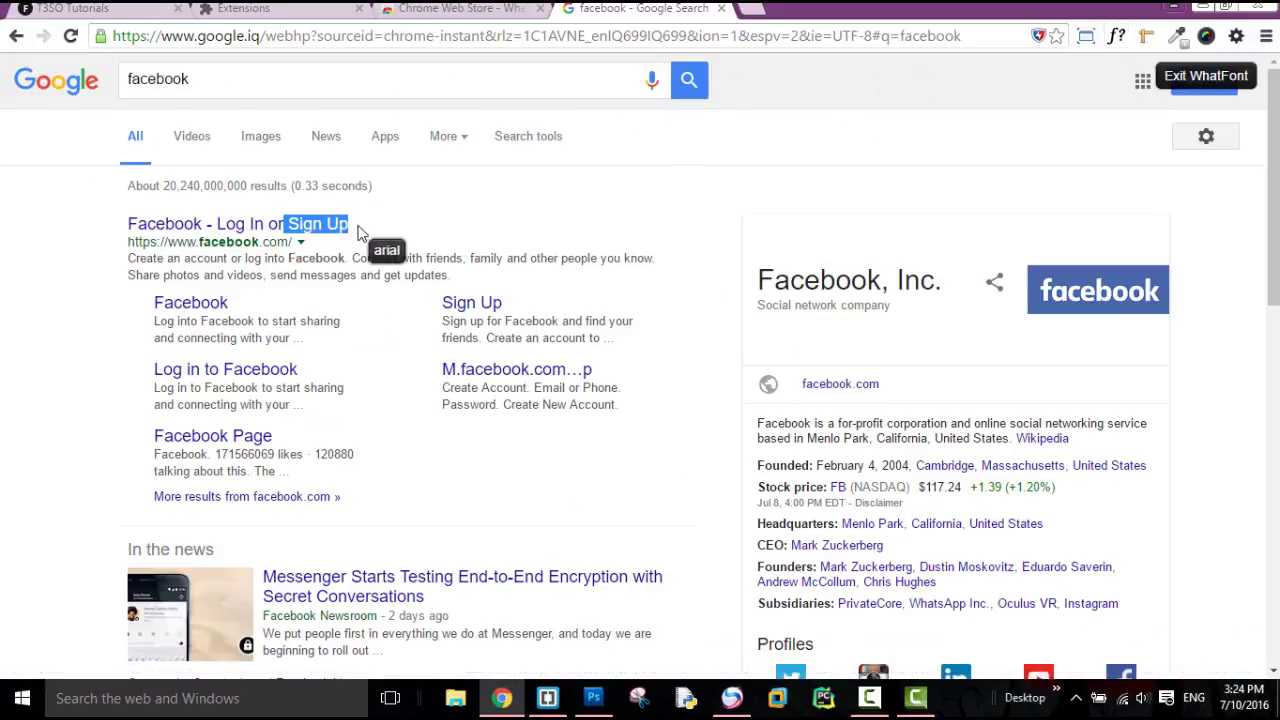
pyautogui.moveTo(331, 224); pyautogui.dragTo(380, 224)
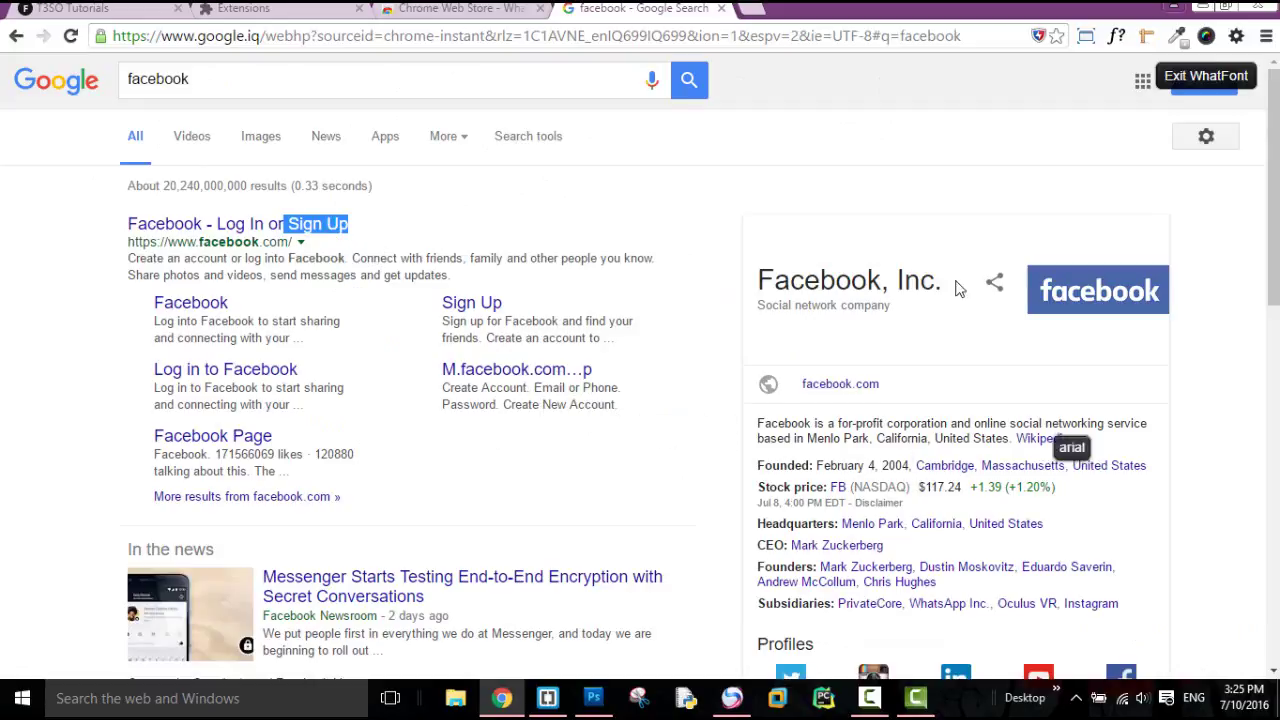
pyautogui.click(66, 12)
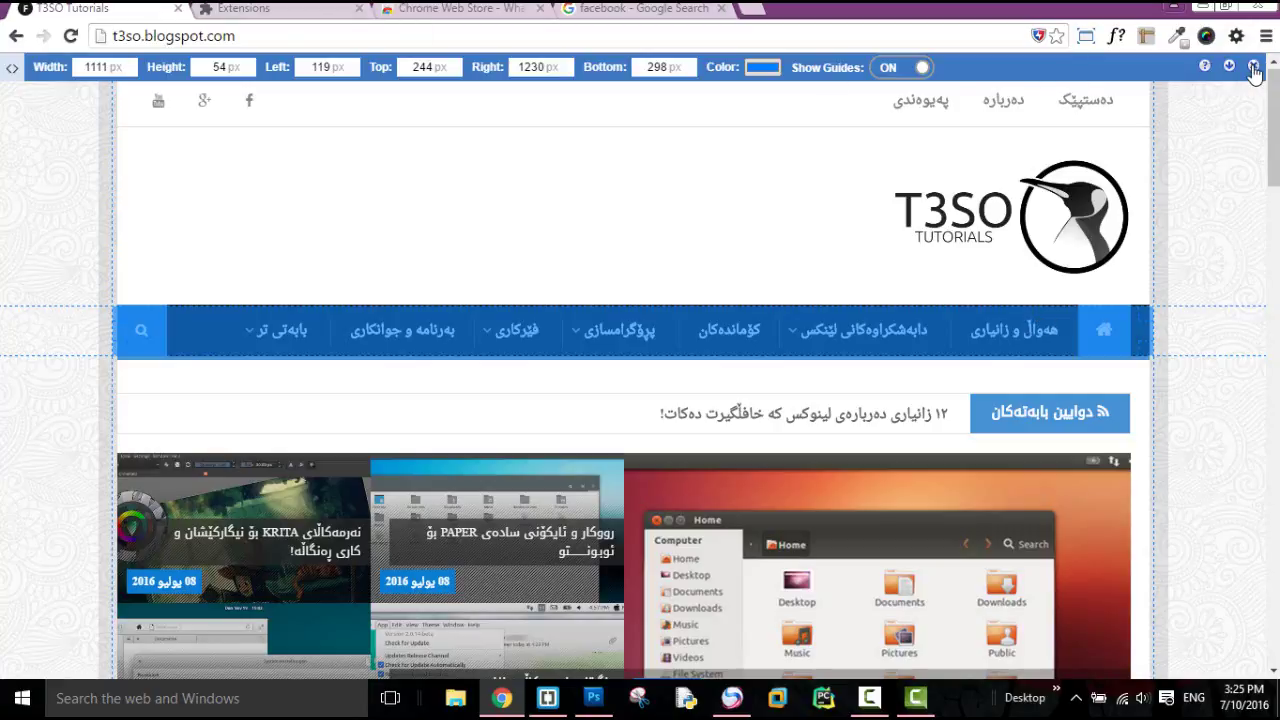
# Close the Page Ruler bar and use WhatFont to identify the blog menu font as DroidArabicnaskhRegular
pyautogui.click(1120, 40)
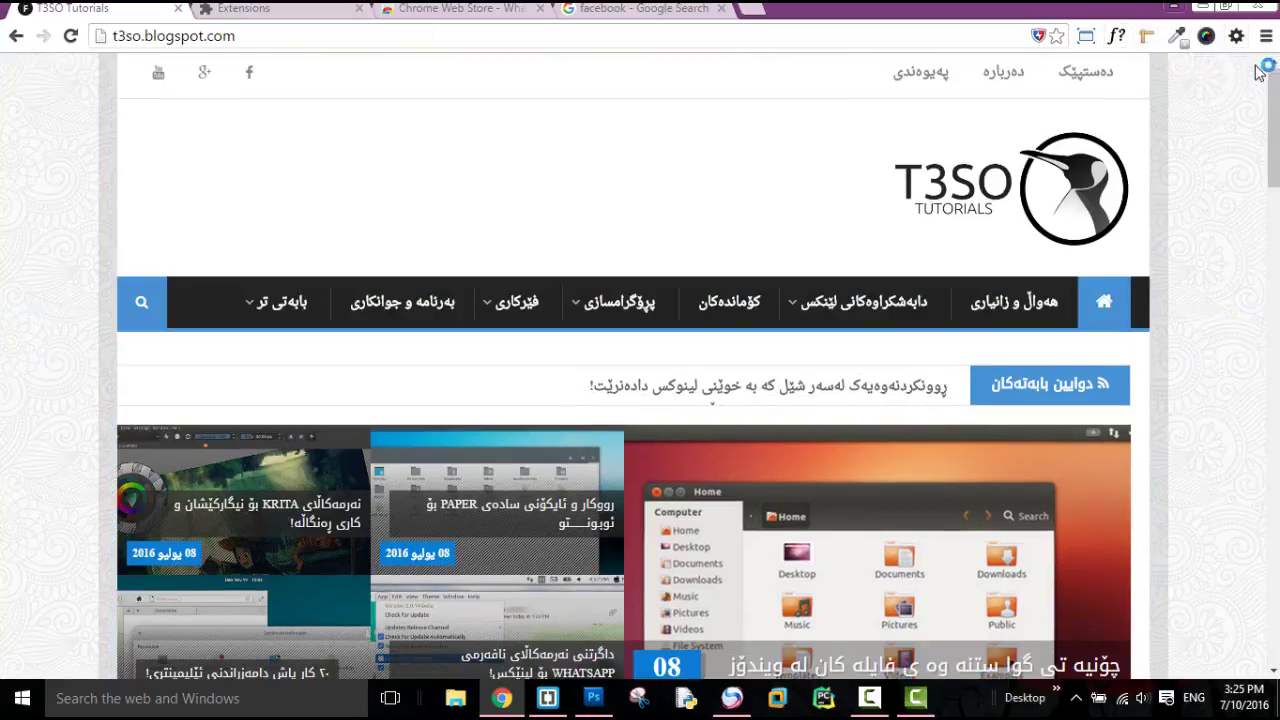
pyautogui.click(1118, 40)
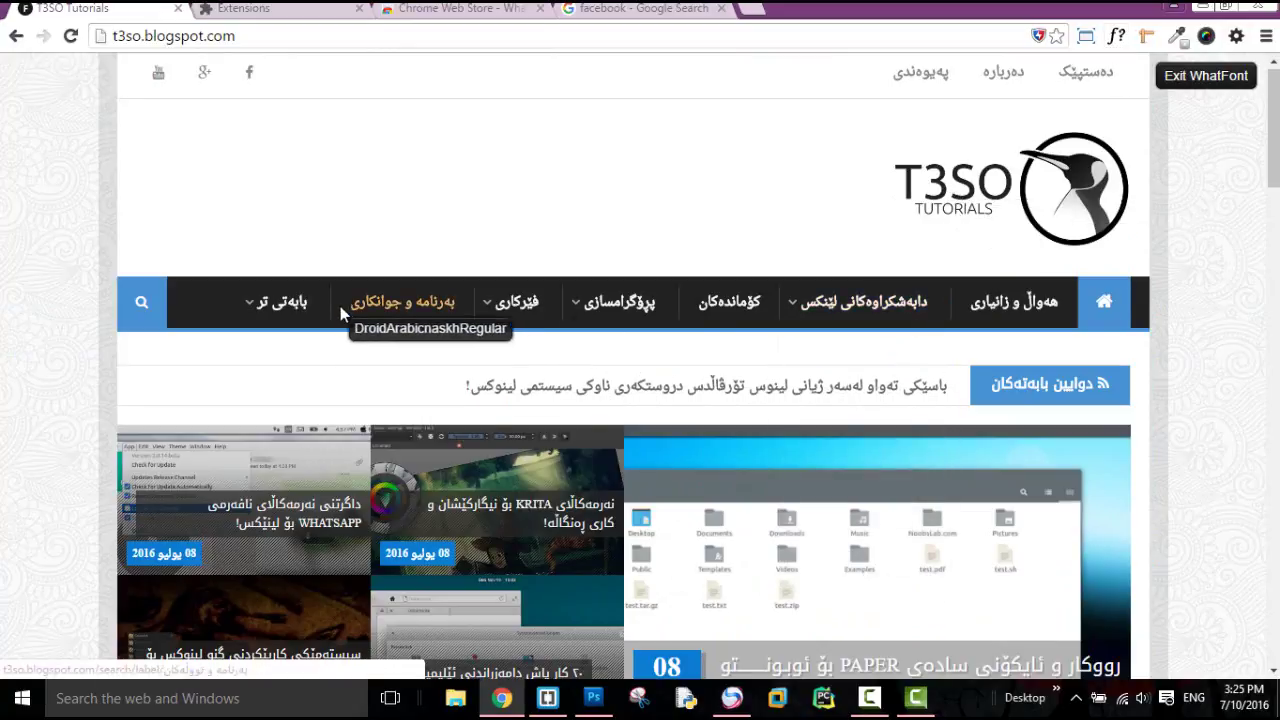
pyautogui.scroll(-1, 78, 350)
pyautogui.scroll(-4, 78, 350)
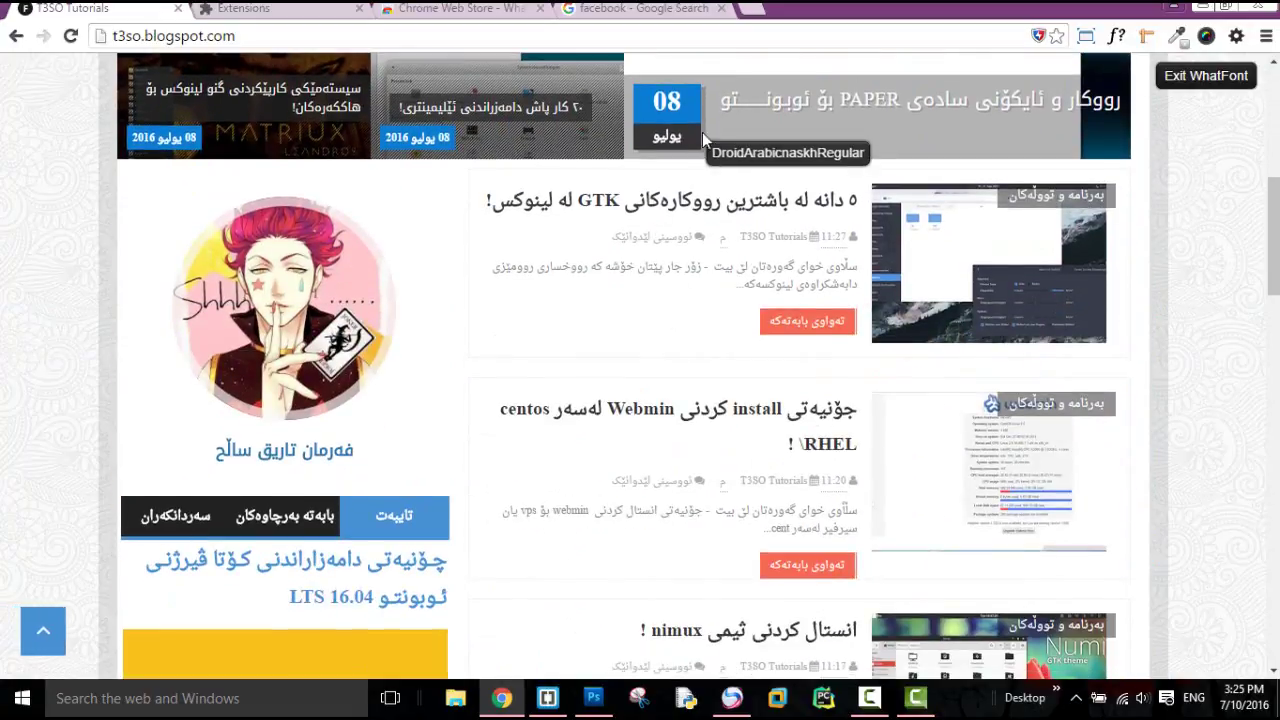
pyautogui.scroll(-3, 355, 330)
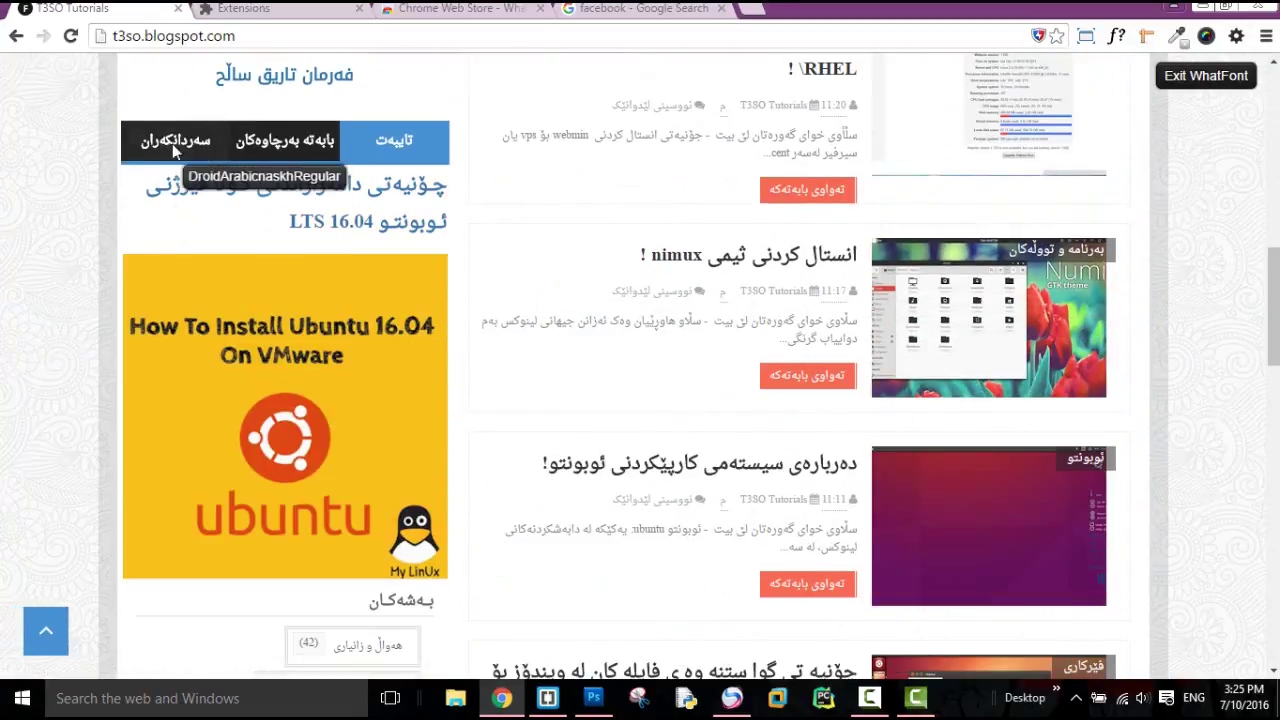
# Exit WhatFont and return to the Extensions page
pyautogui.click(1125, 37)
pyautogui.click(280, 8)
pyautogui.scroll(-1, 355, 286)
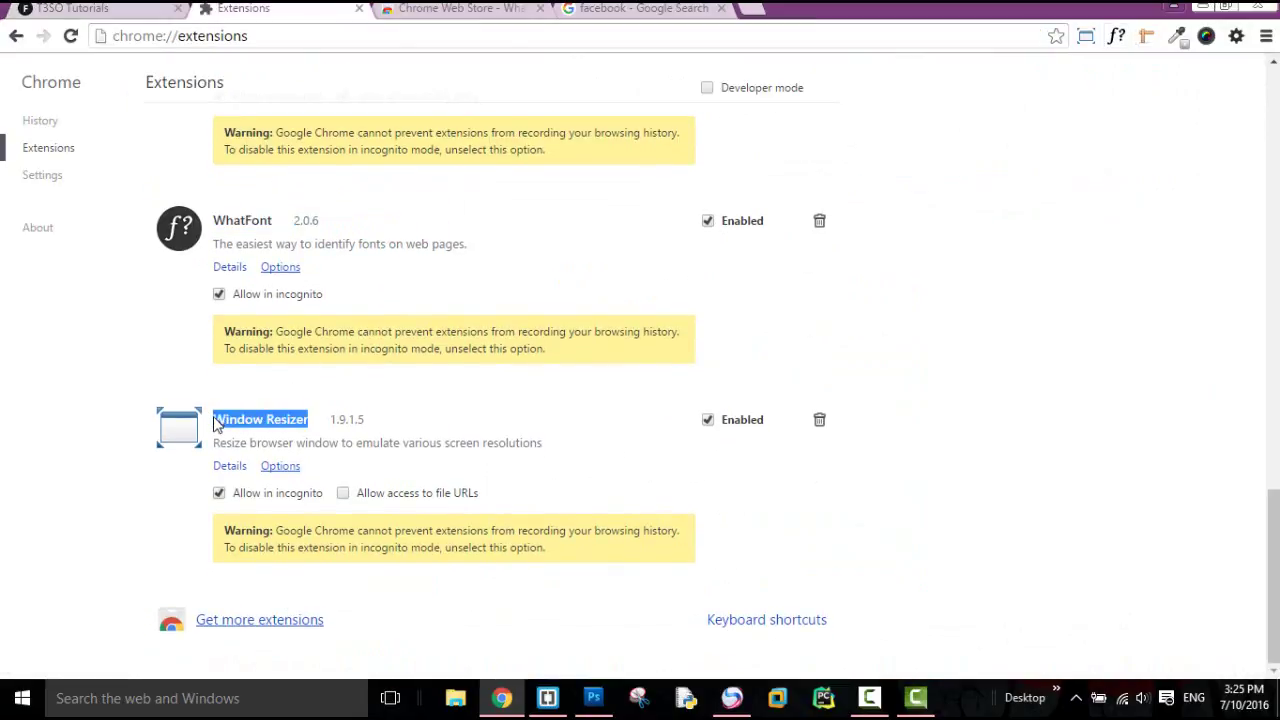
# Search the Web Store for Window Resizer, already added, and open its screen-size presets
pyautogui.hotkey('ctrl', 'Tab')
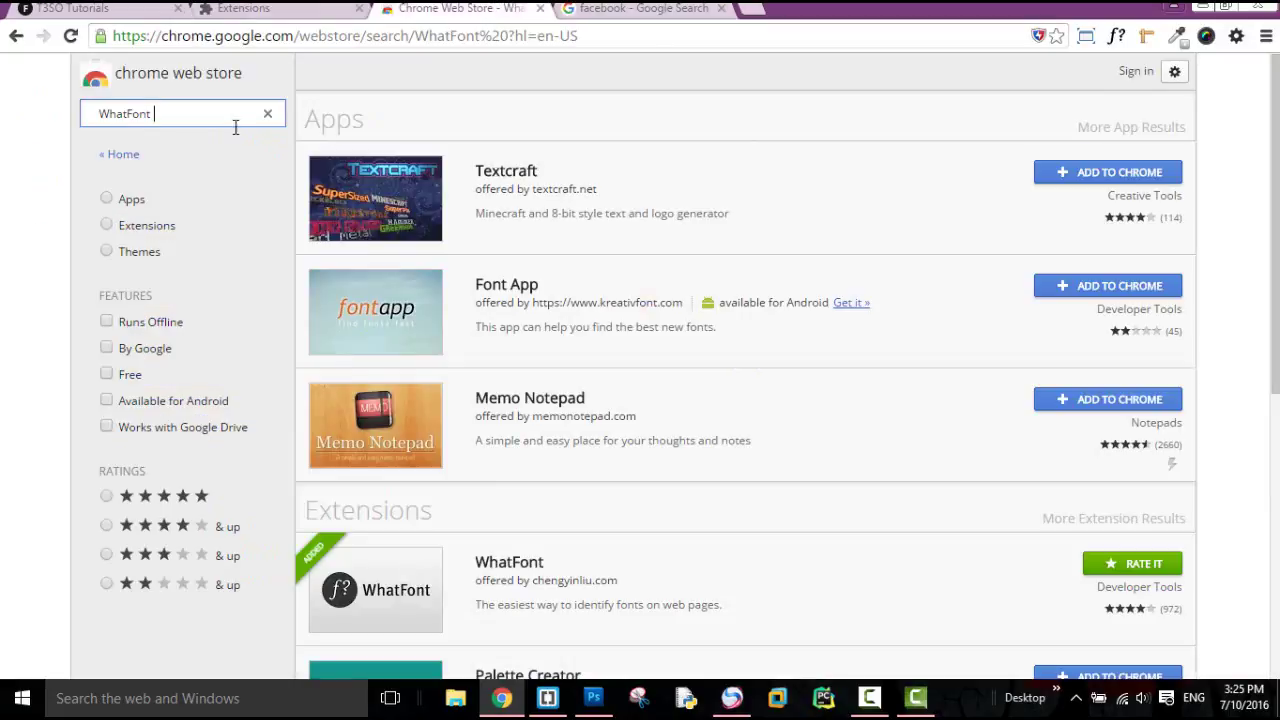
pyautogui.press('Return')
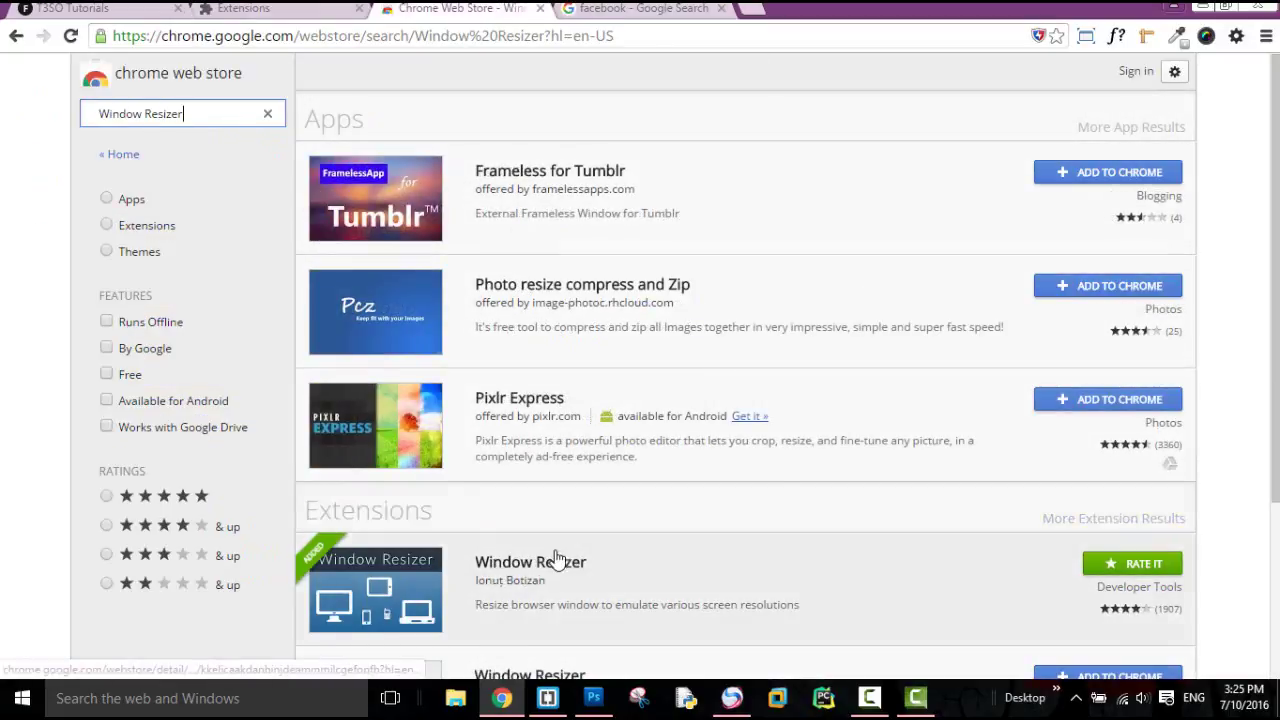
pyautogui.click(1086, 40)
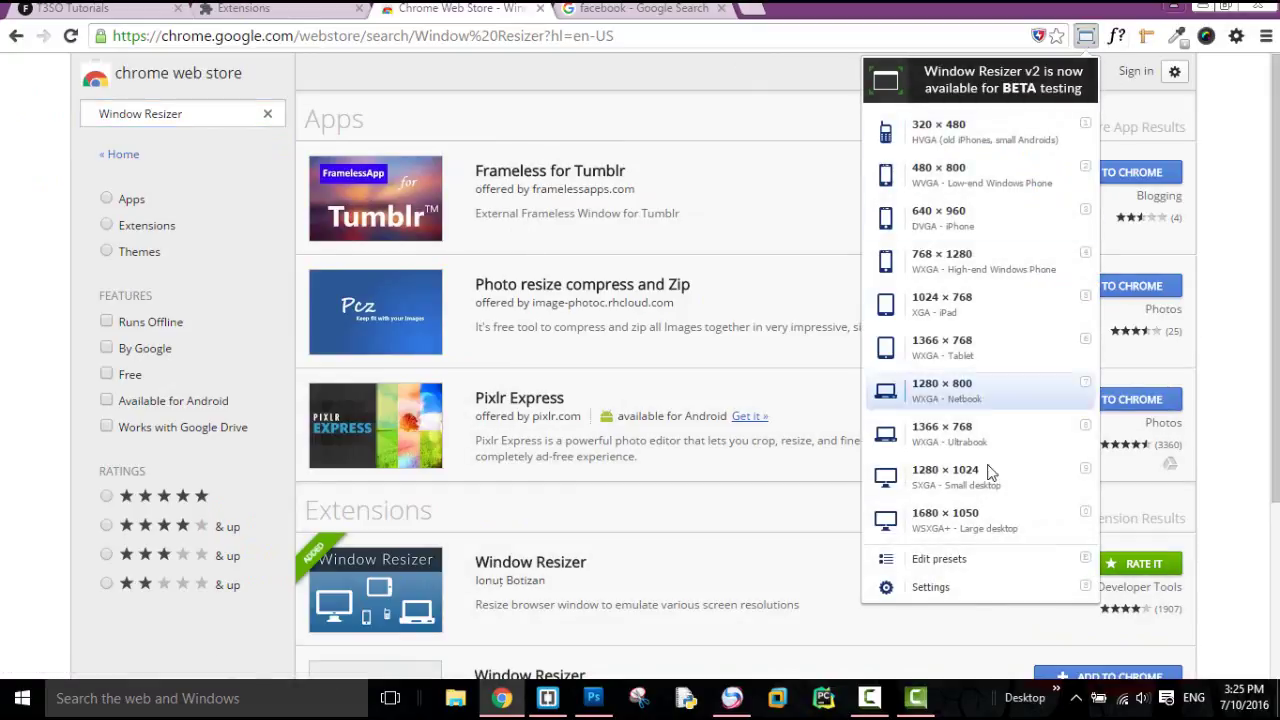
# On the T3SO blog, zoom out to 90% and show Window Resizer's screen-size presets
pyautogui.click(127, 16)
pyautogui.moveTo(1273, 305); pyautogui.dragTo(1273, 110)
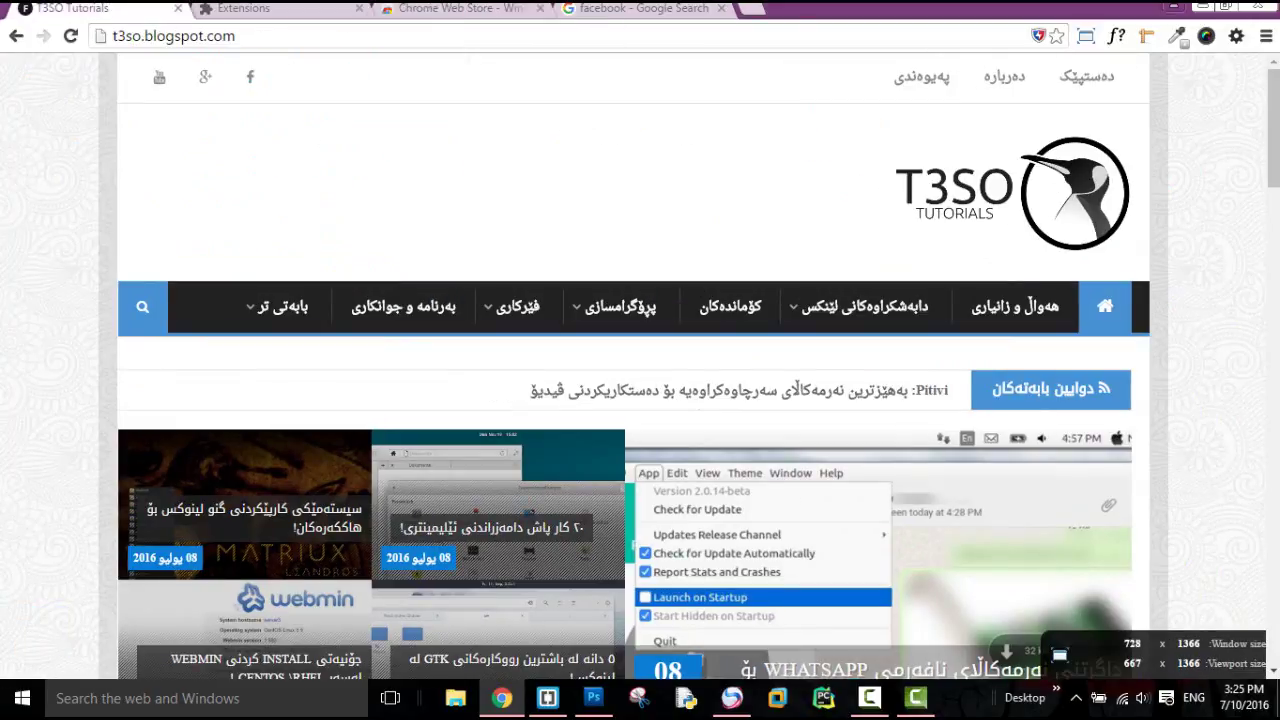
pyautogui.hotkey('ctrl', '-')
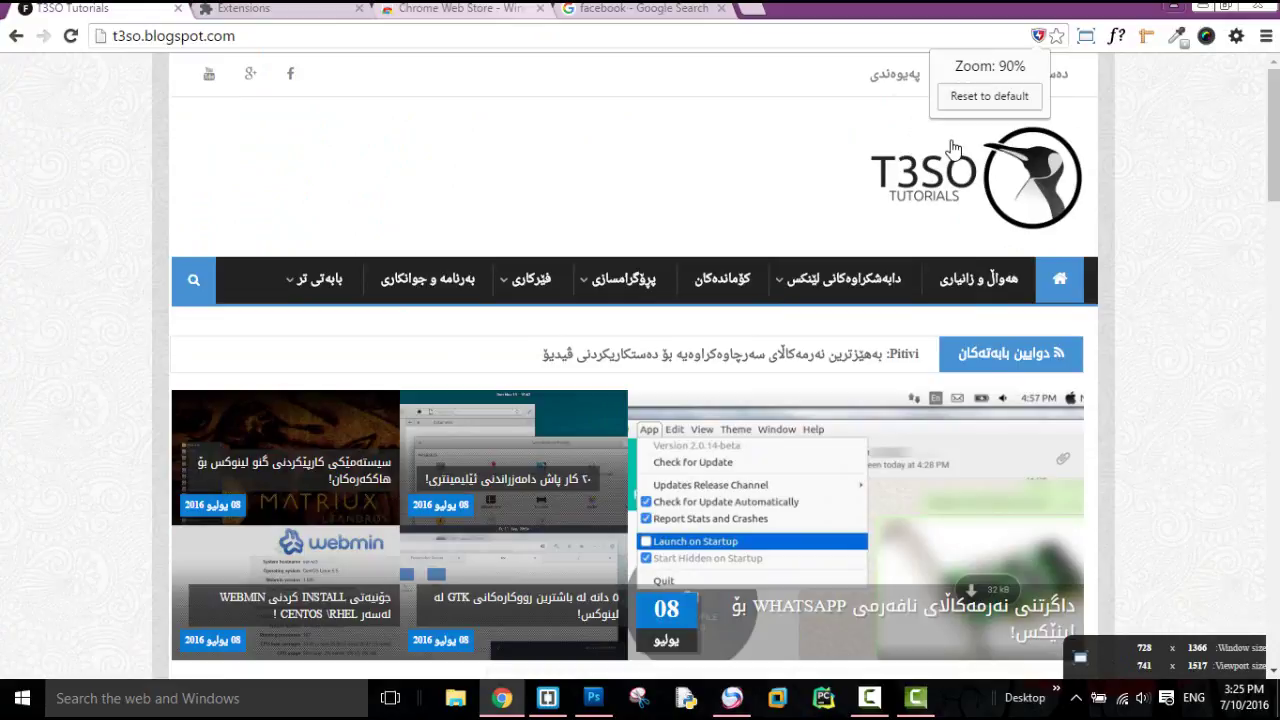
pyautogui.click(1085, 36)
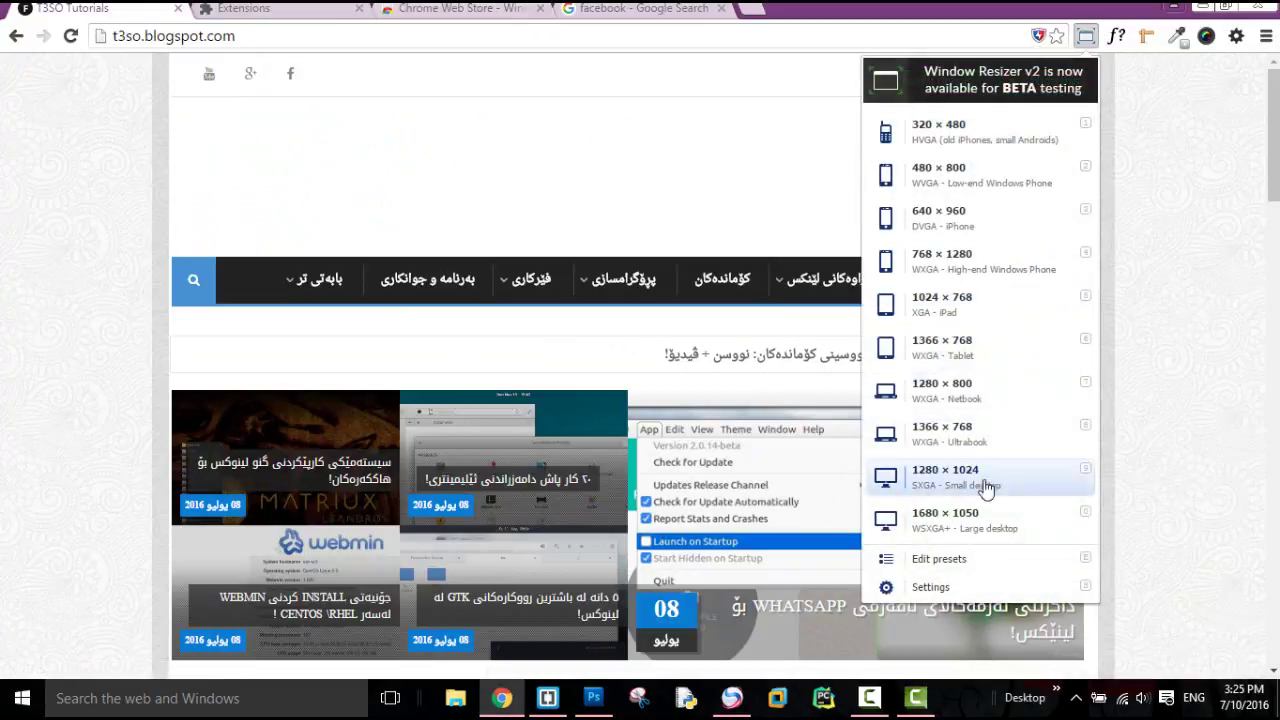